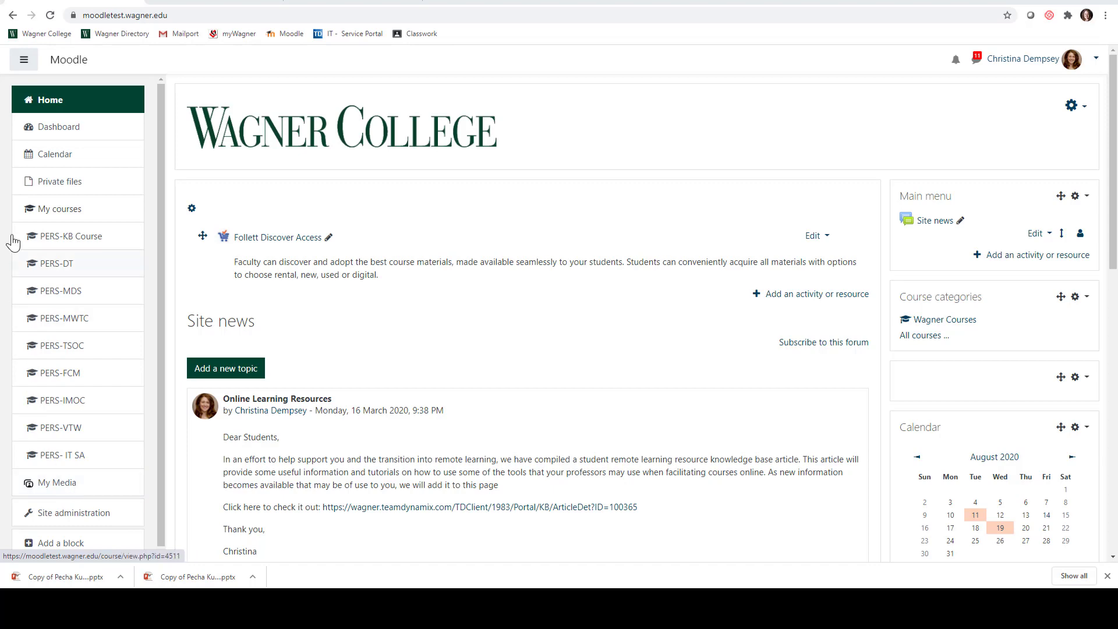
Collapse and re-expand the navigation drawer, then go to My Media from it.
{"action": "left_click", "coordinate": [24, 61]}
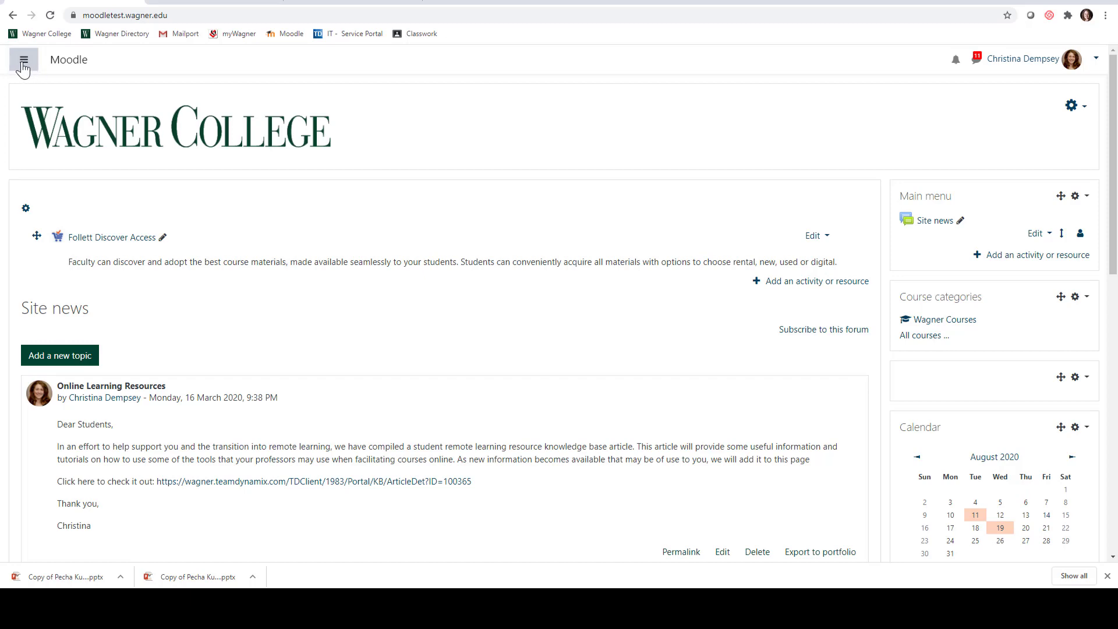
{"action": "left_click", "coordinate": [22, 64]}
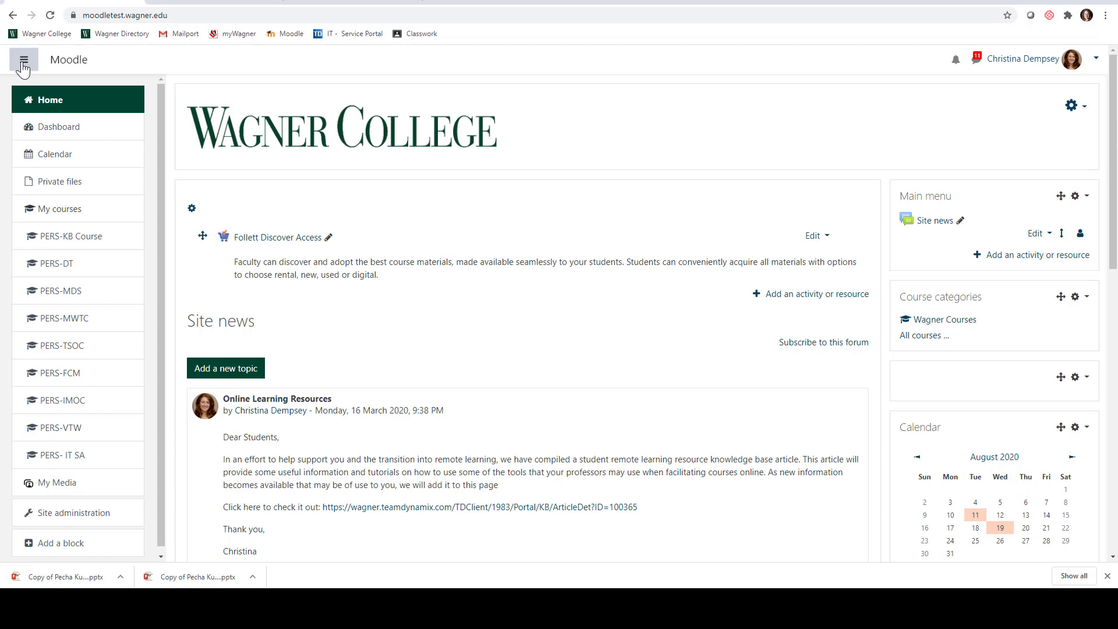
{"action": "left_click", "coordinate": [98, 495]}
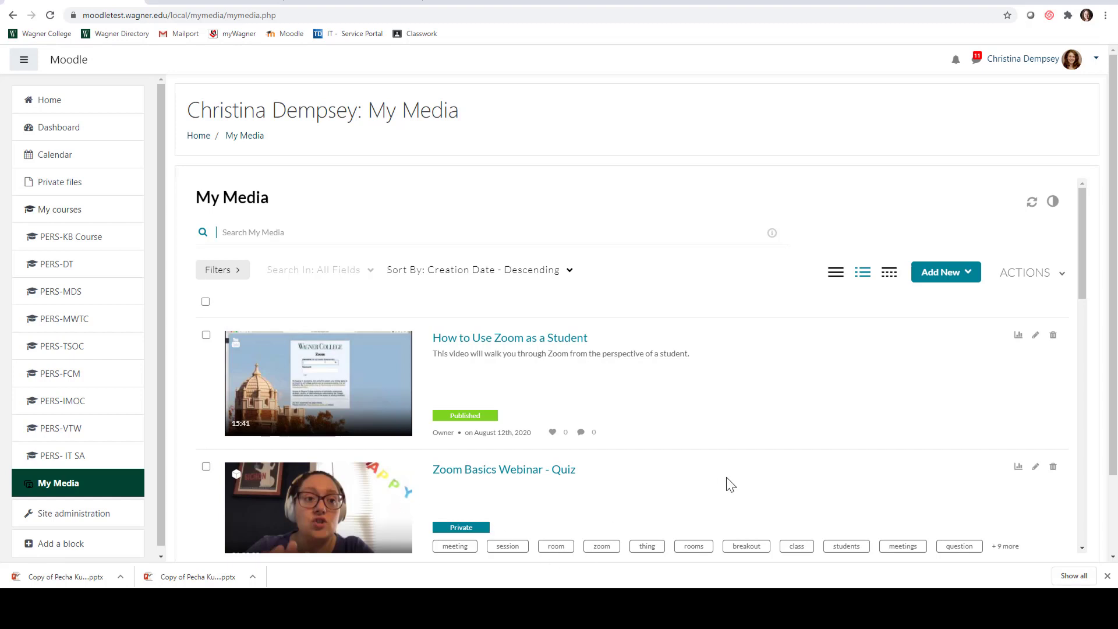
Look over the existing My Media videos, then open the Add New dropdown.
{"action": "scroll", "coordinate": [735, 466], "scroll_direction": "down", "scroll_amount": 2}
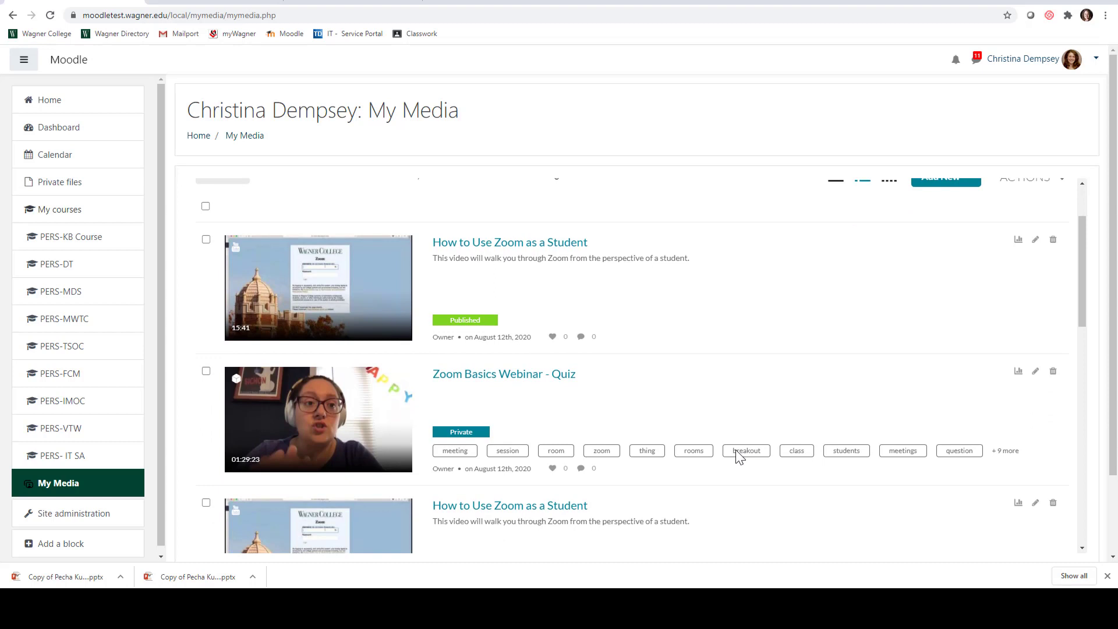
{"action": "scroll", "coordinate": [735, 456], "scroll_direction": "down", "scroll_amount": 4}
{"action": "scroll", "coordinate": [737, 457], "scroll_direction": "up", "scroll_amount": 6}
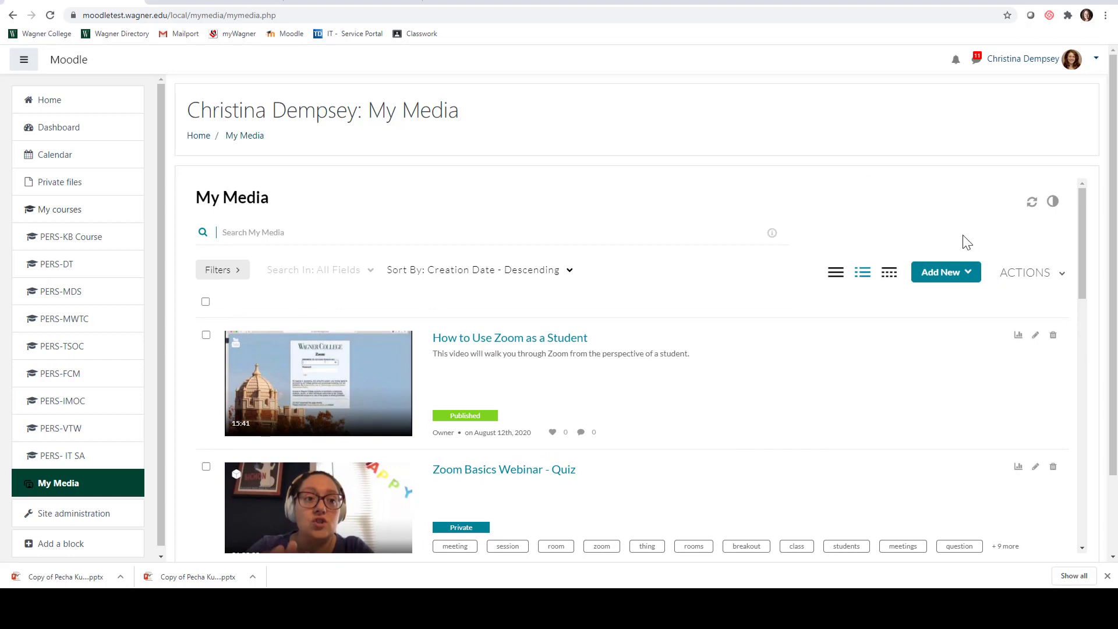
{"action": "left_click", "coordinate": [949, 272]}
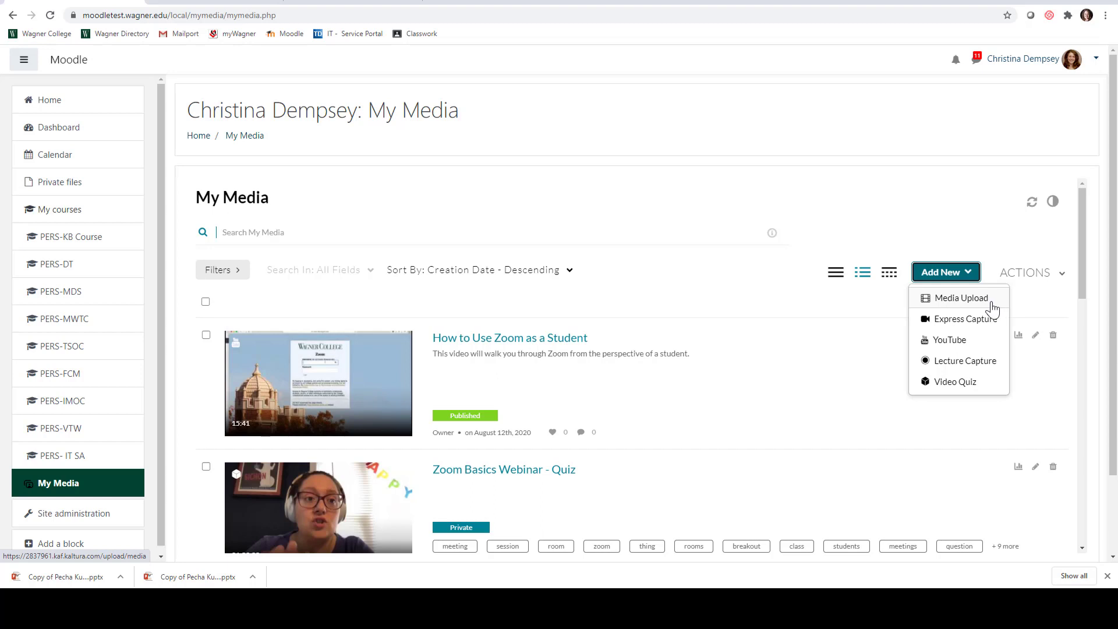
Upload the Loom screen-recording MP4 from Downloads through Media Upload.
{"action": "left_click", "coordinate": [952, 302]}
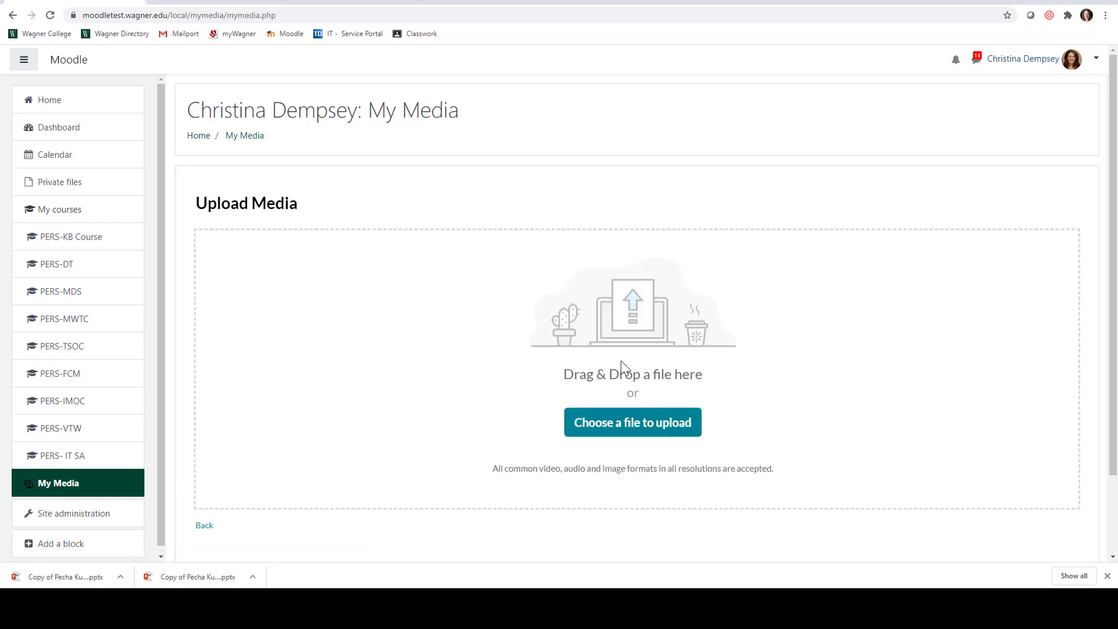
{"action": "left_click", "coordinate": [648, 434]}
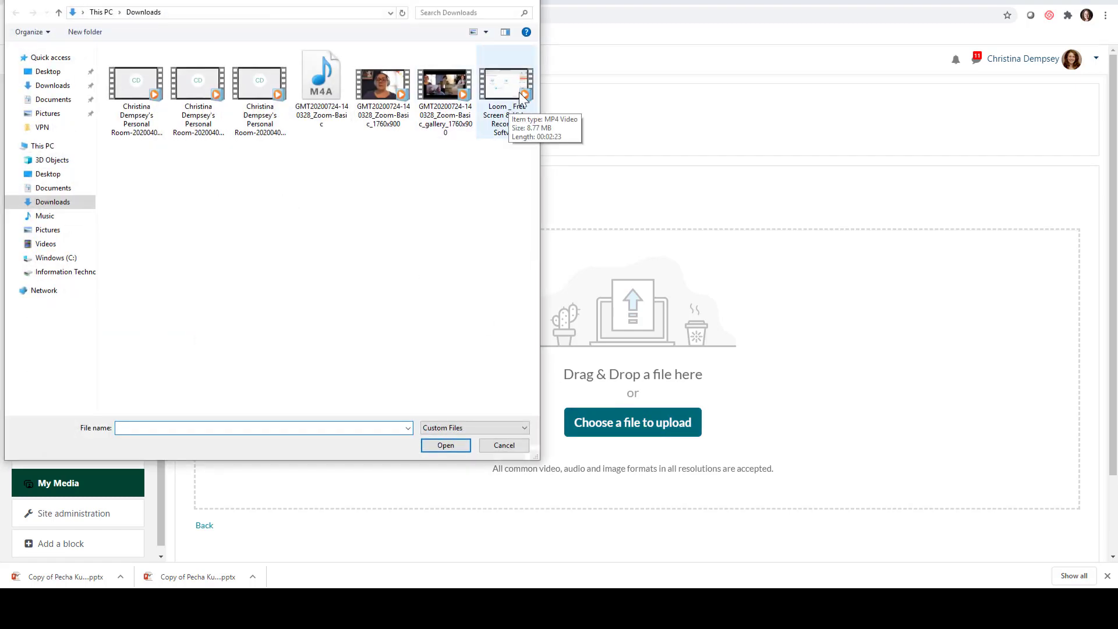
{"action": "double_click", "coordinate": [519, 92]}
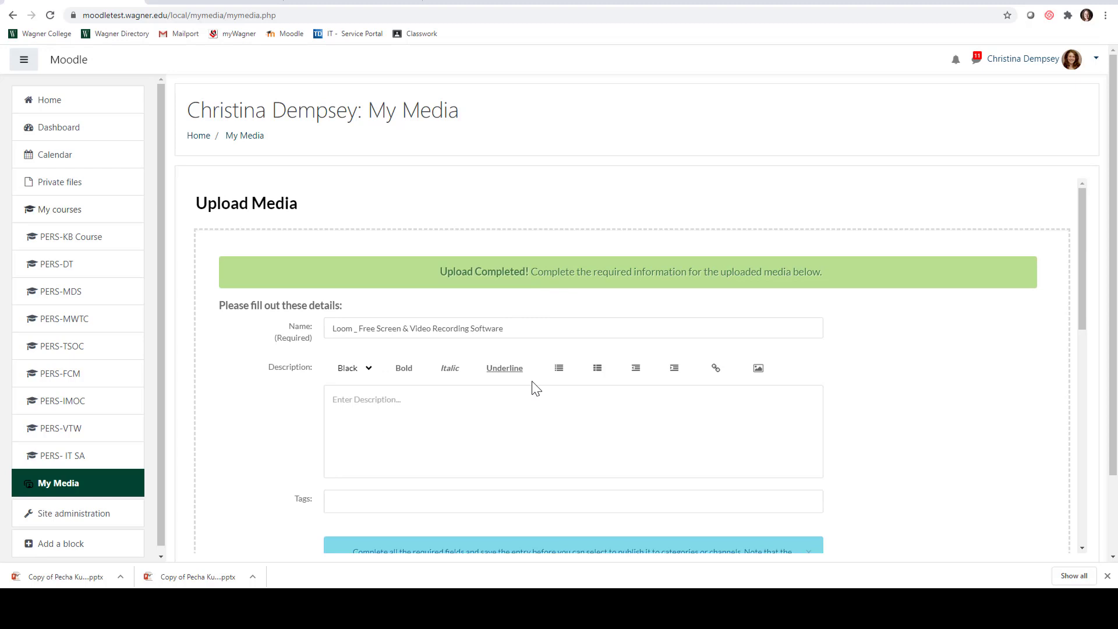
Rename the upload to 'Loom Recording', save it as Private, and return to My Media.
{"action": "left_click_drag", "start_coordinate": [506, 329], "coordinate": [289, 296]}
{"action": "type", "text": "Loo"}
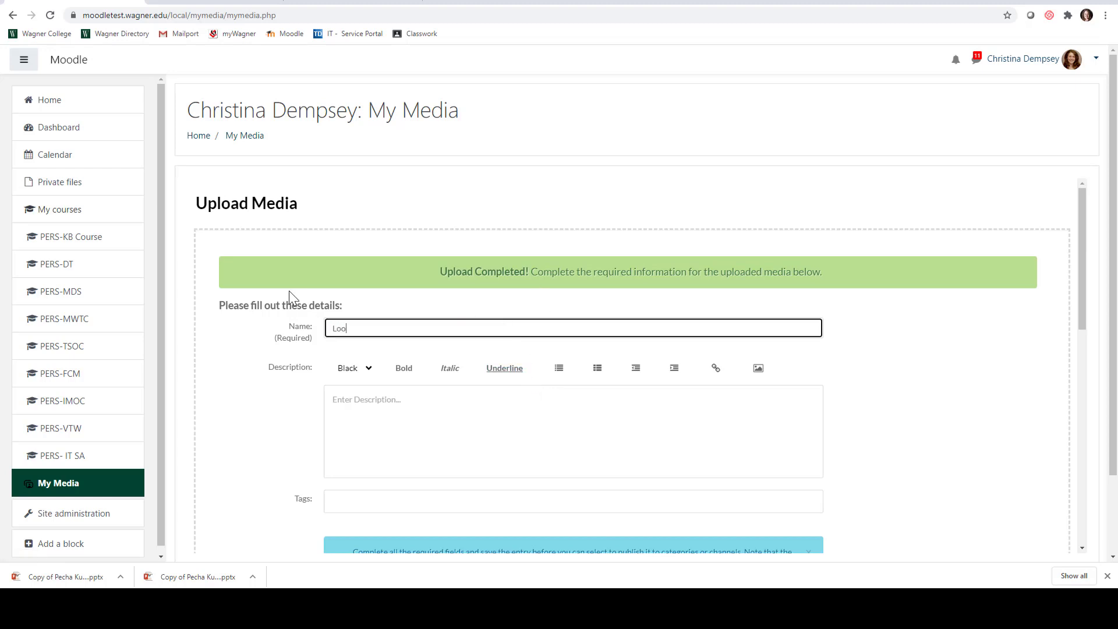
{"action": "type", "text": "m Recording"}
{"action": "scroll", "coordinate": [605, 407], "scroll_direction": "down", "scroll_amount": 1}
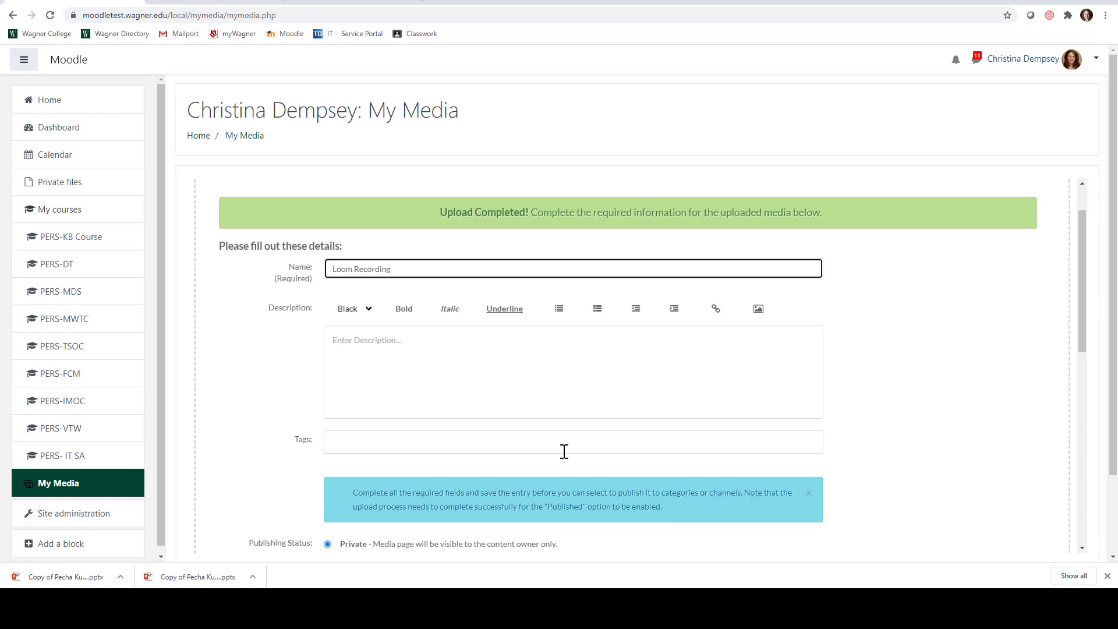
{"action": "scroll", "coordinate": [564, 452], "scroll_direction": "down", "scroll_amount": 2}
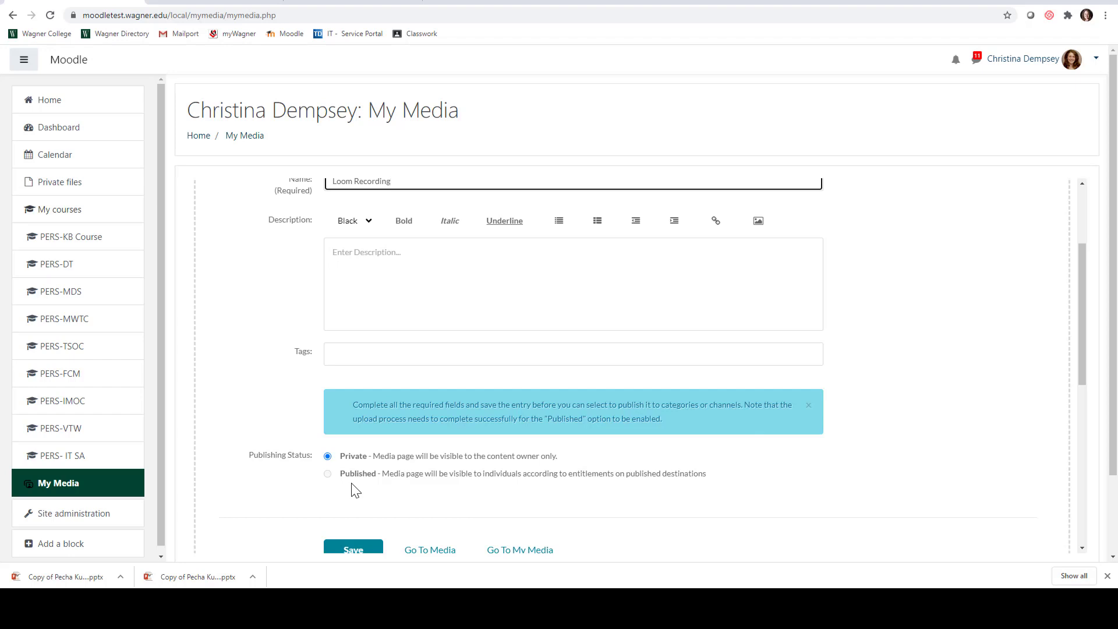
{"action": "scroll", "coordinate": [353, 490], "scroll_direction": "down", "scroll_amount": 1}
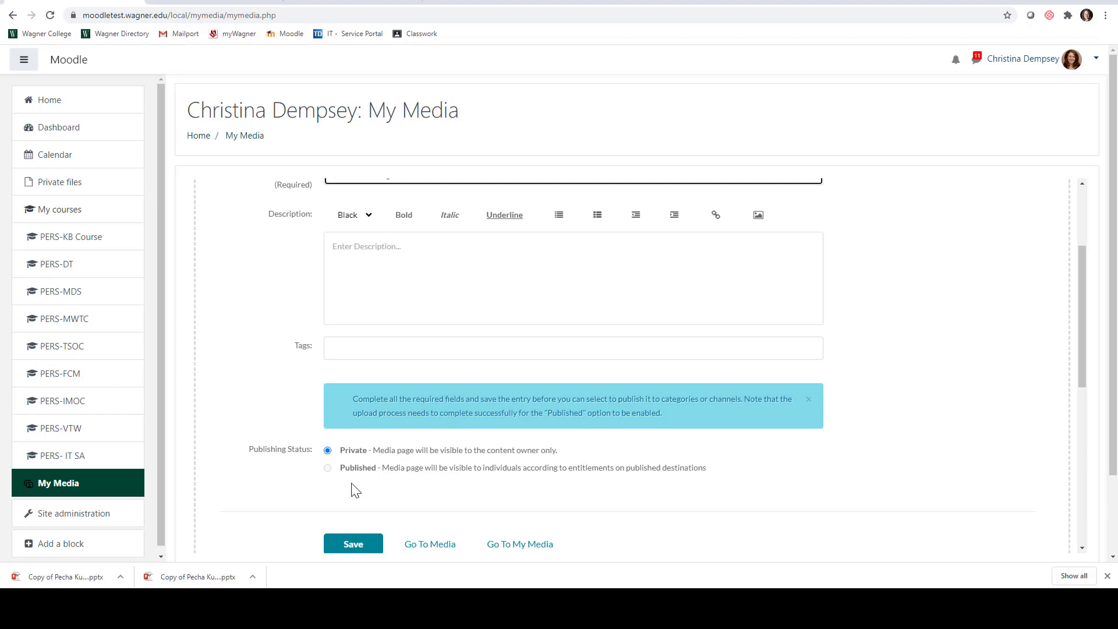
{"action": "scroll", "coordinate": [384, 495], "scroll_direction": "down", "scroll_amount": 1}
{"action": "left_click", "coordinate": [355, 524]}
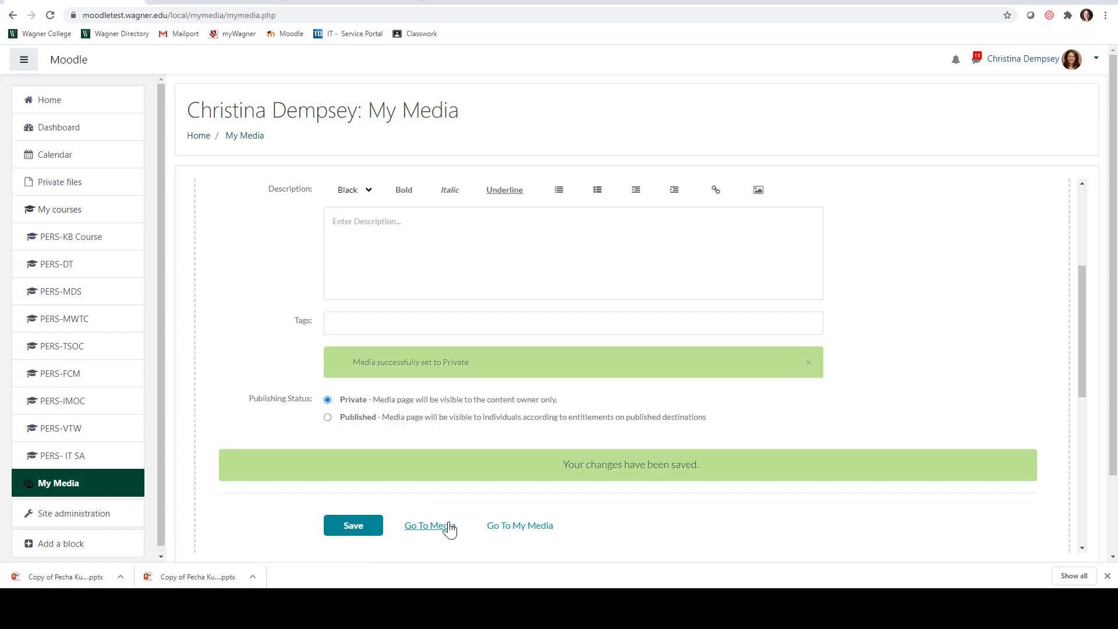
{"action": "left_click", "coordinate": [520, 527]}
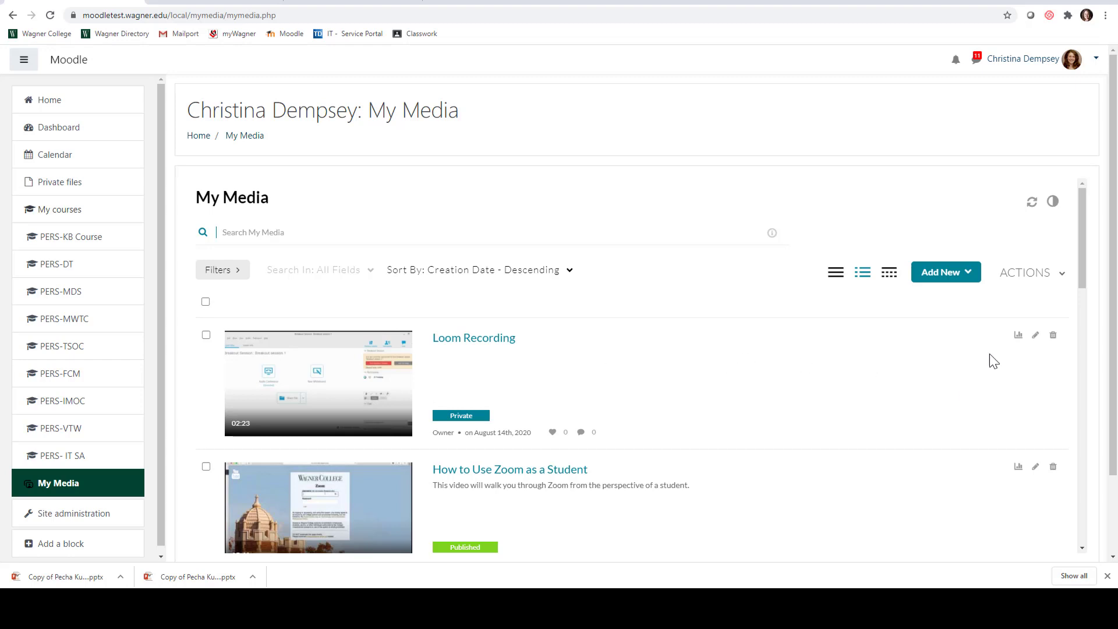
Open the Add New dropdown above the new private Loom Recording entry.
{"action": "left_click", "coordinate": [967, 278]}
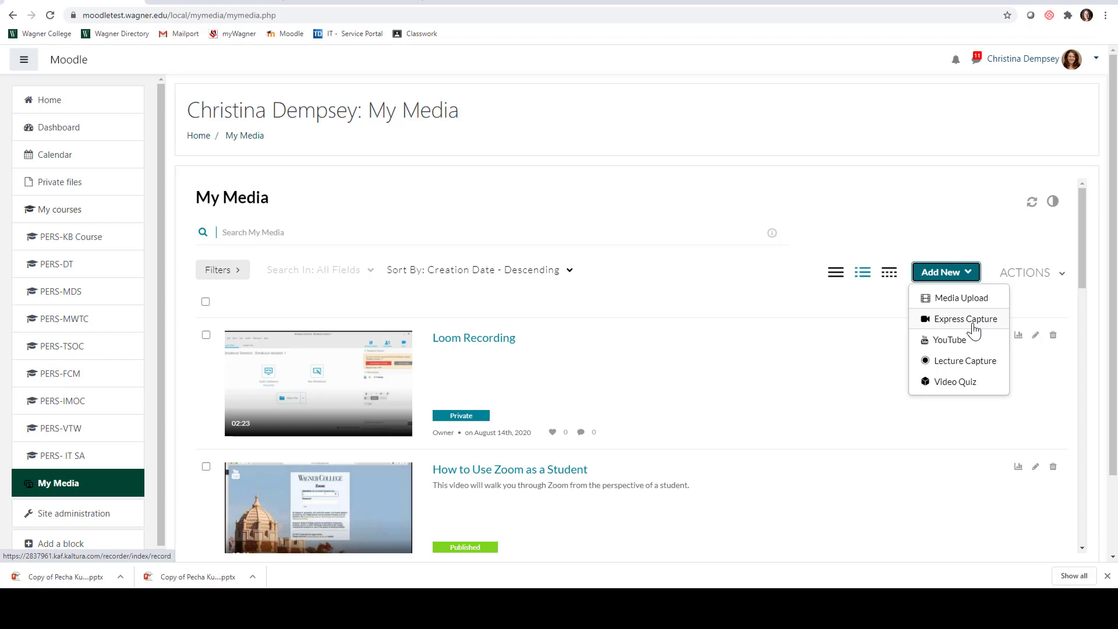
Reopen the Add New menu and choose YouTube.
{"action": "left_click", "coordinate": [533, 297]}
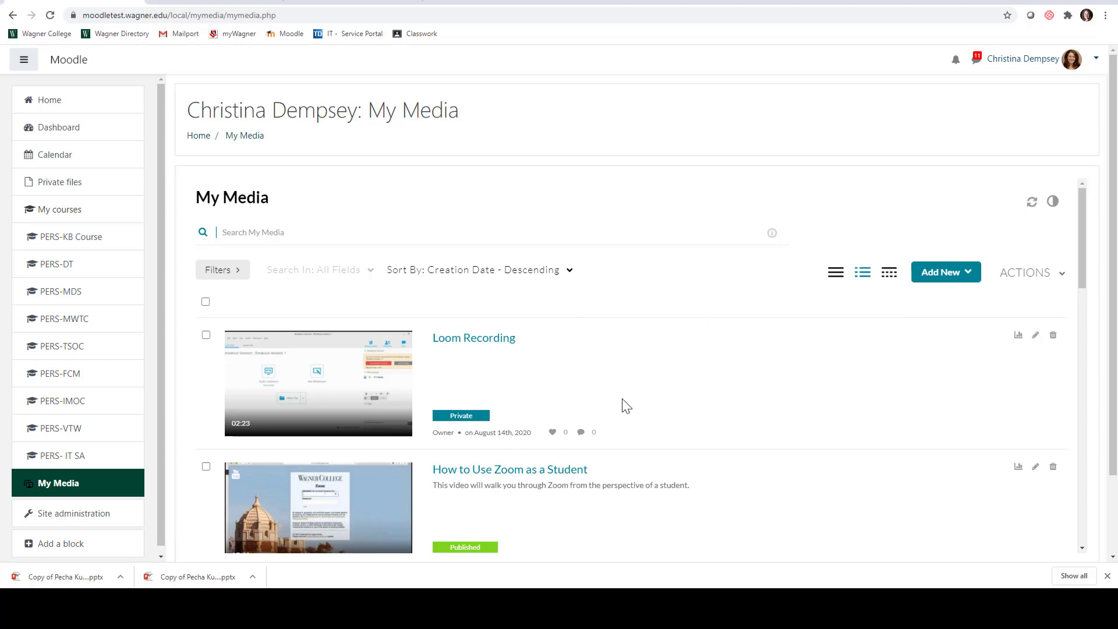
{"action": "left_click", "coordinate": [949, 276]}
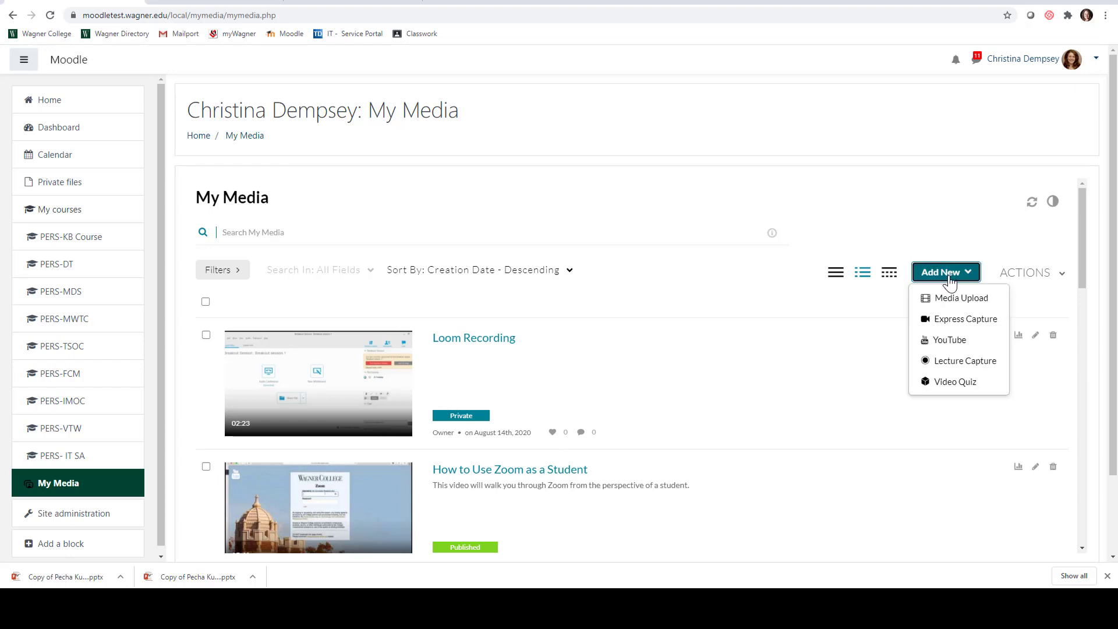
{"action": "left_click", "coordinate": [950, 342]}
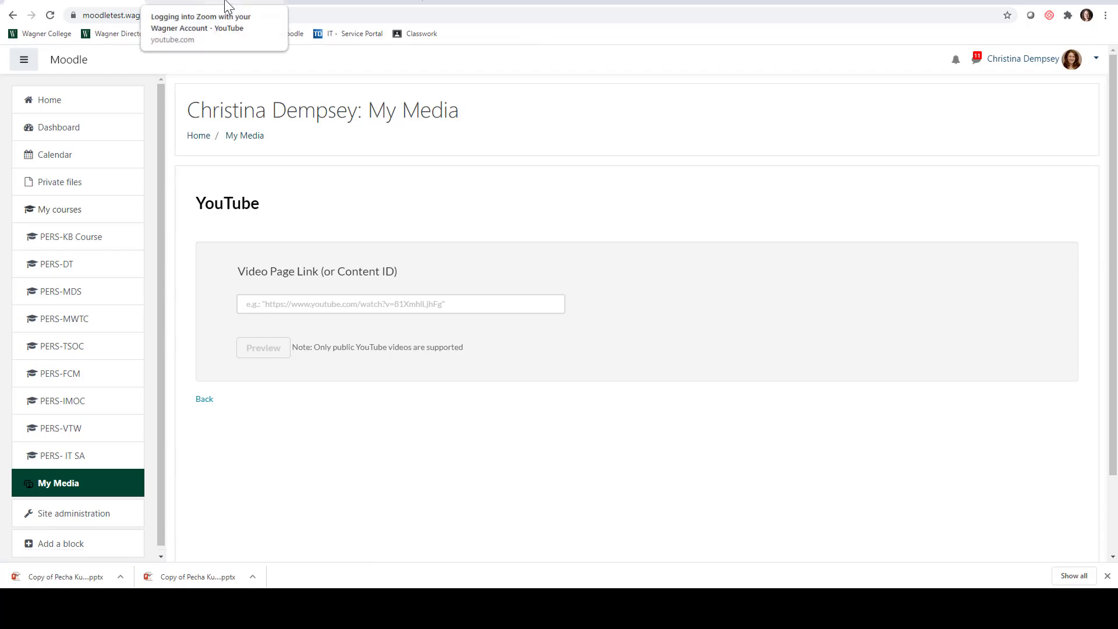
Copy the share link of the 'Logging into Zoom with your Wagner Account' YouTube video.
{"action": "left_click", "coordinate": [227, 5]}
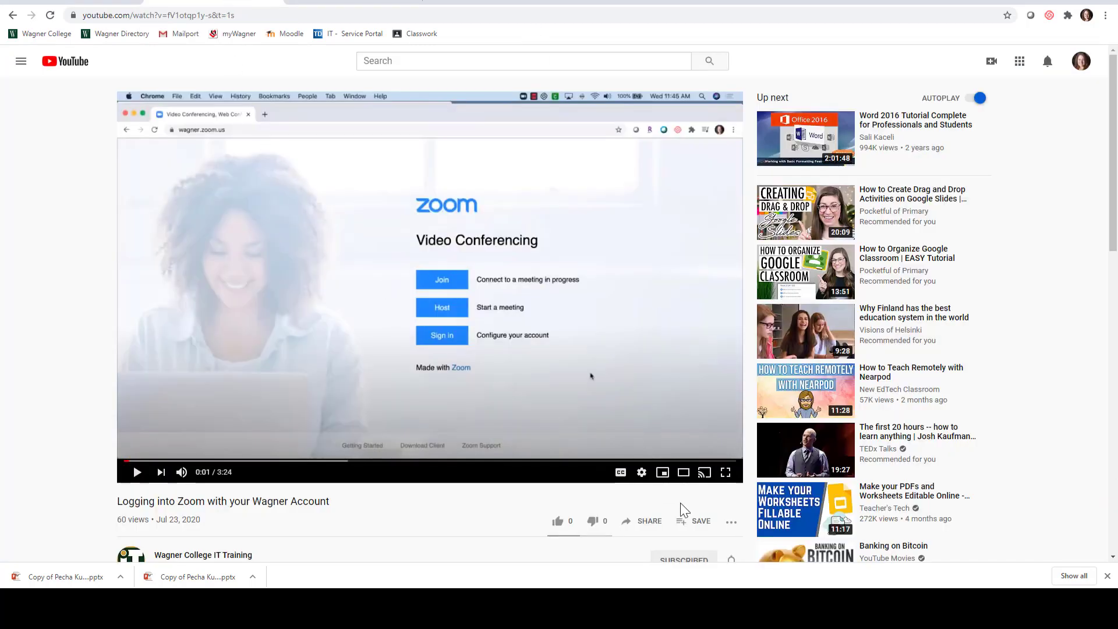
{"action": "left_click", "coordinate": [650, 522]}
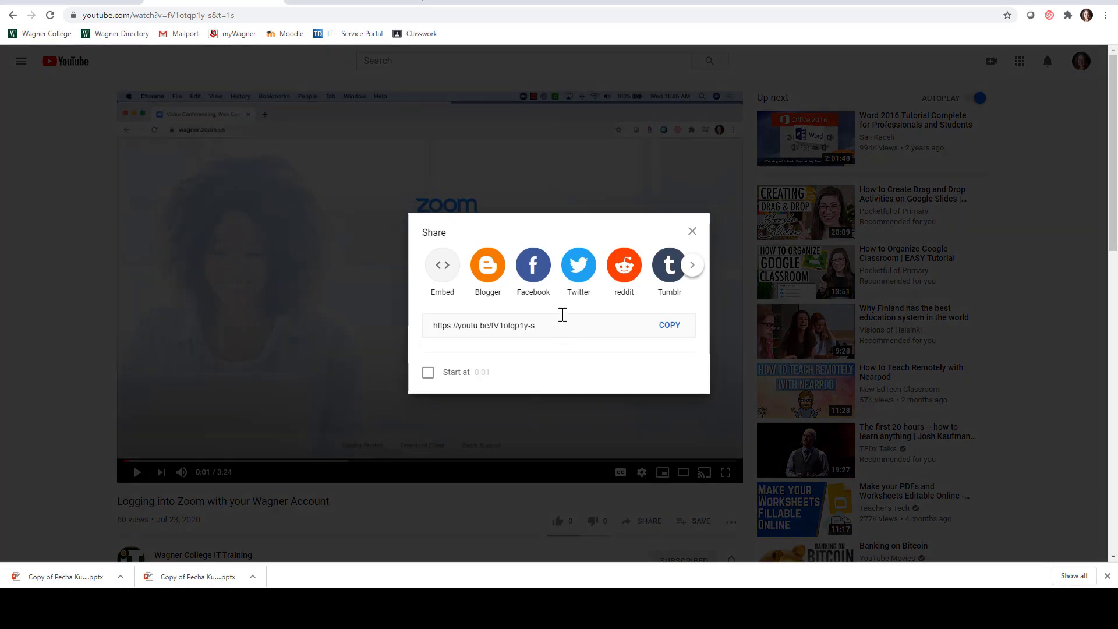
{"action": "left_click", "coordinate": [678, 326]}
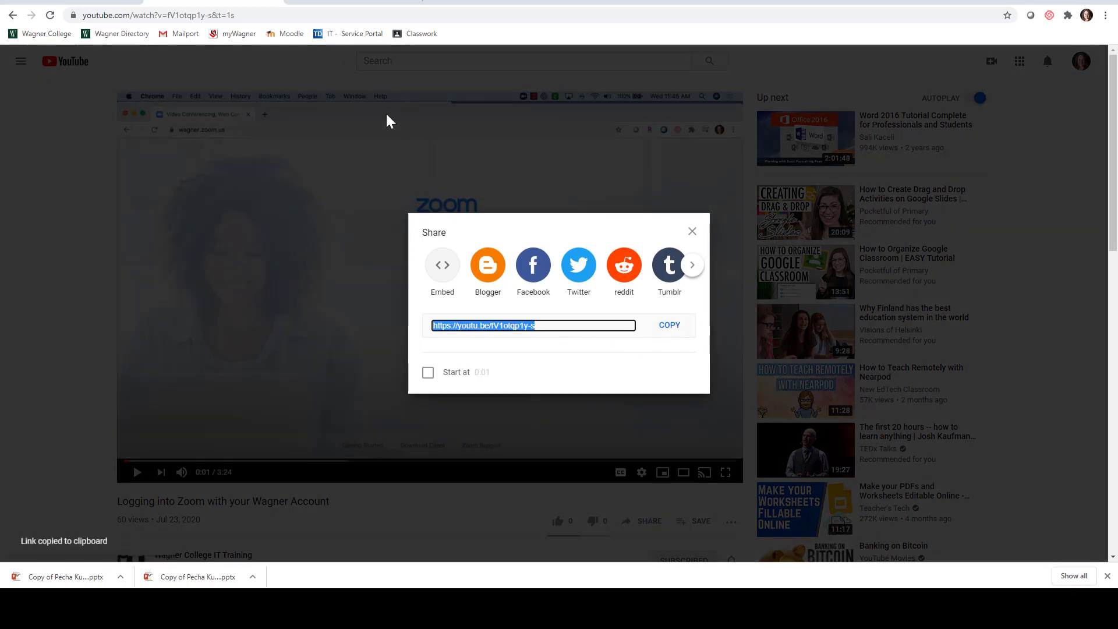
{"action": "left_click", "coordinate": [74, 6]}
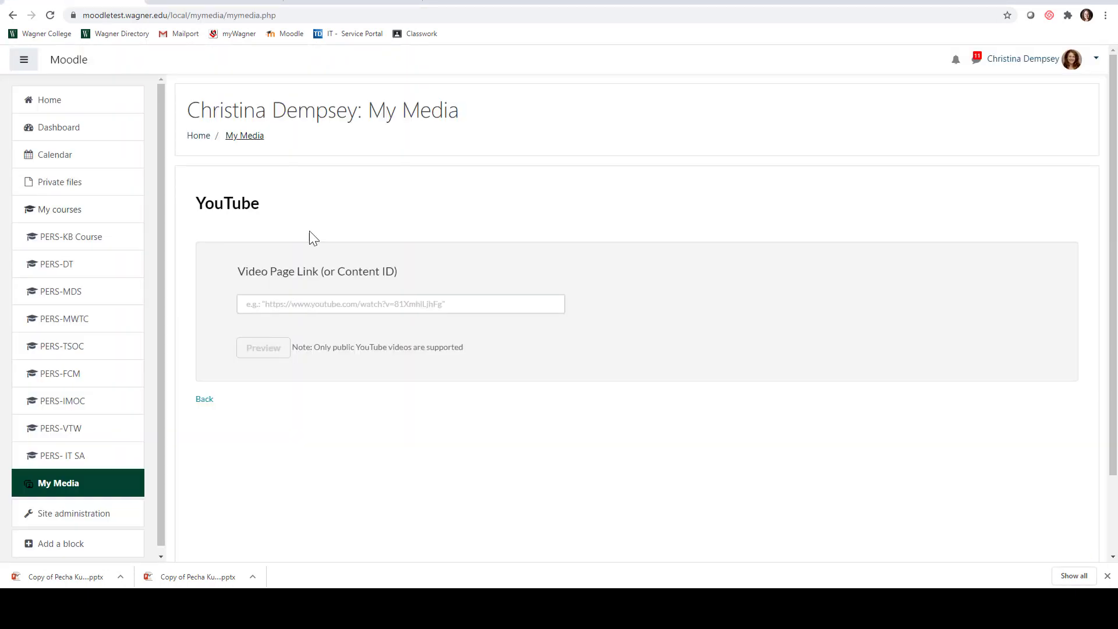
Paste the copied YouTube link into the form and preview the Zoom login video.
{"action": "left_click", "coordinate": [329, 301]}
{"action": "key", "text": "ctrl+v"}
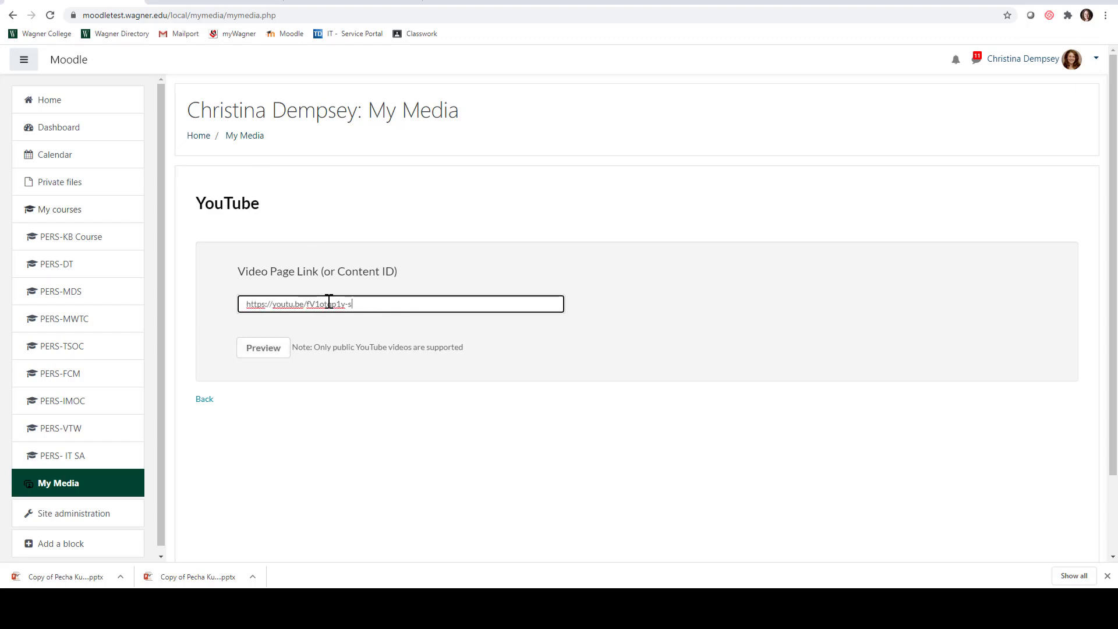
{"action": "left_click", "coordinate": [255, 349]}
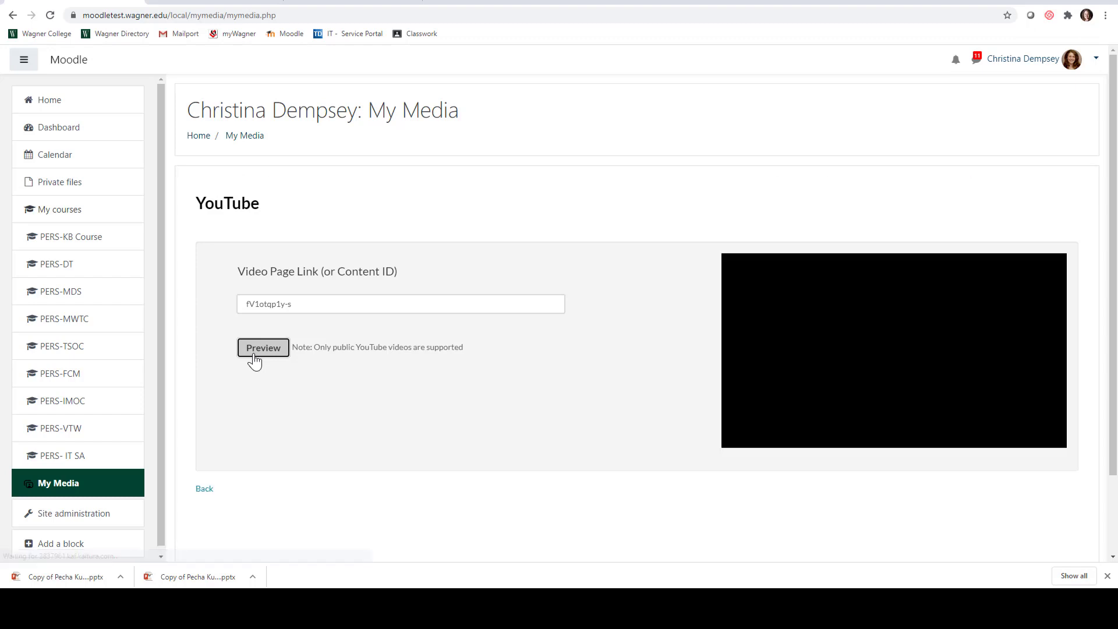
{"action": "left_click", "coordinate": [757, 378]}
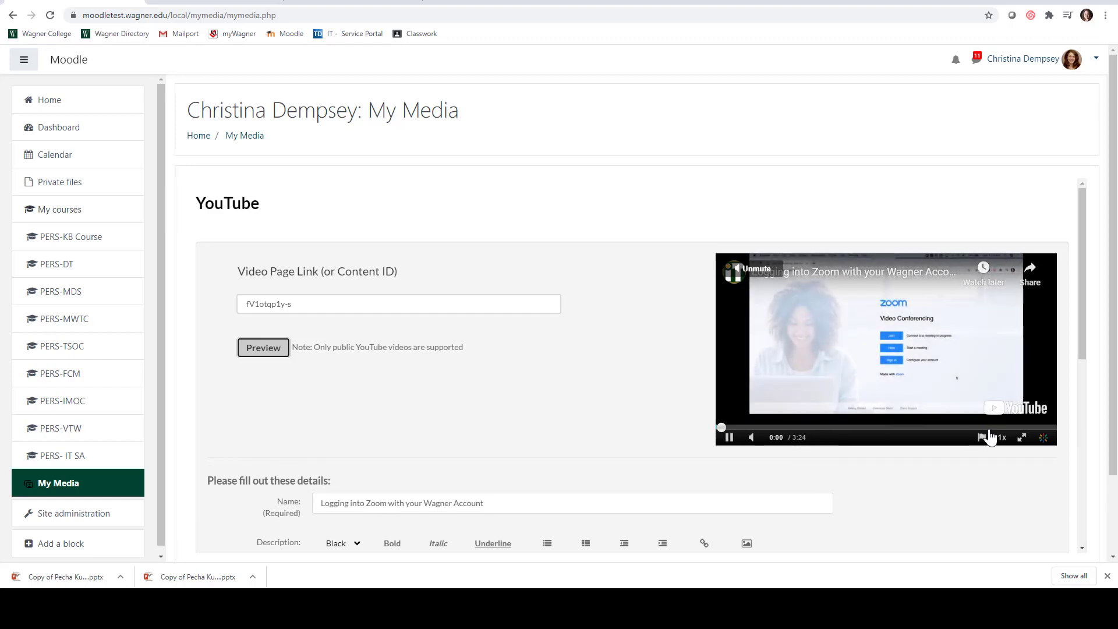
{"action": "mouse_move", "coordinate": [763, 441]}
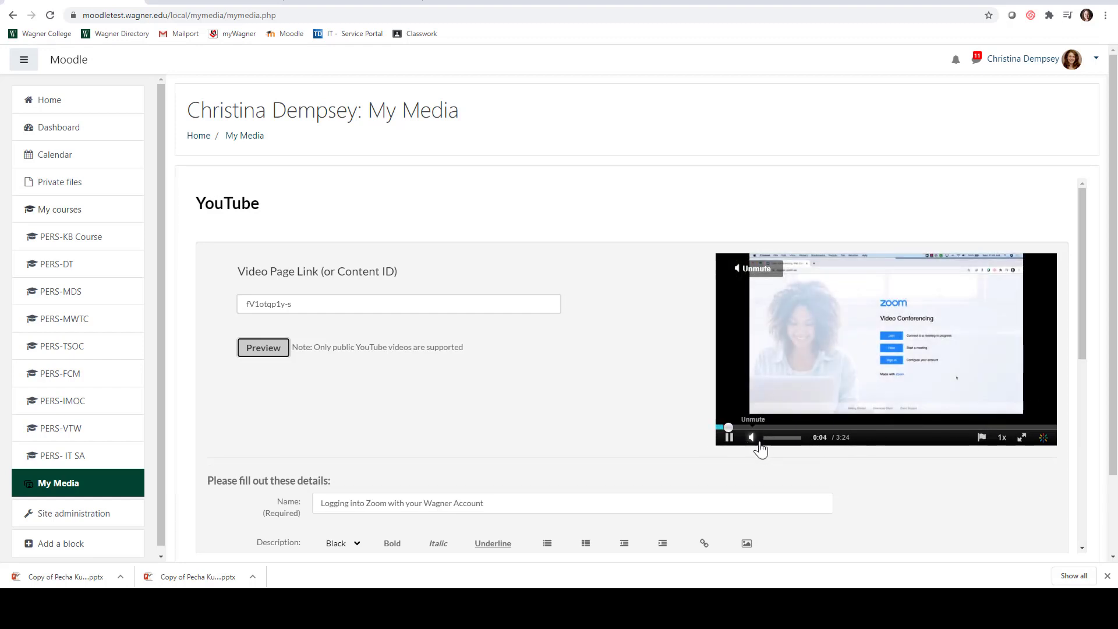
Save the YouTube entry with Publishing Status left on Private.
{"action": "scroll", "coordinate": [522, 460], "scroll_direction": "down", "scroll_amount": 5}
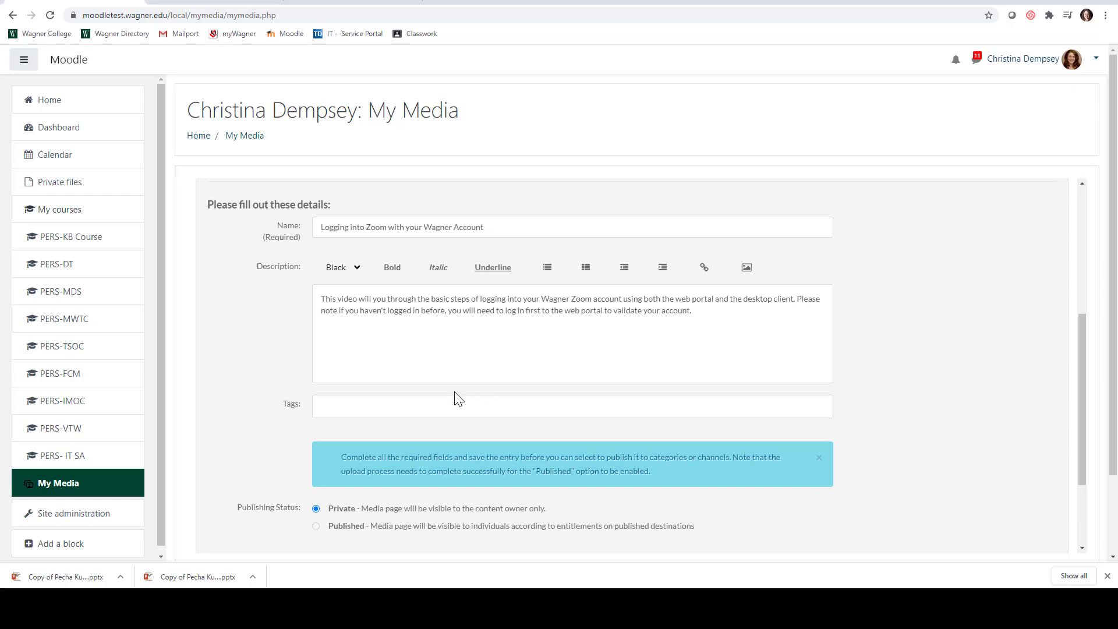
{"action": "scroll", "coordinate": [456, 398], "scroll_direction": "down", "scroll_amount": 1}
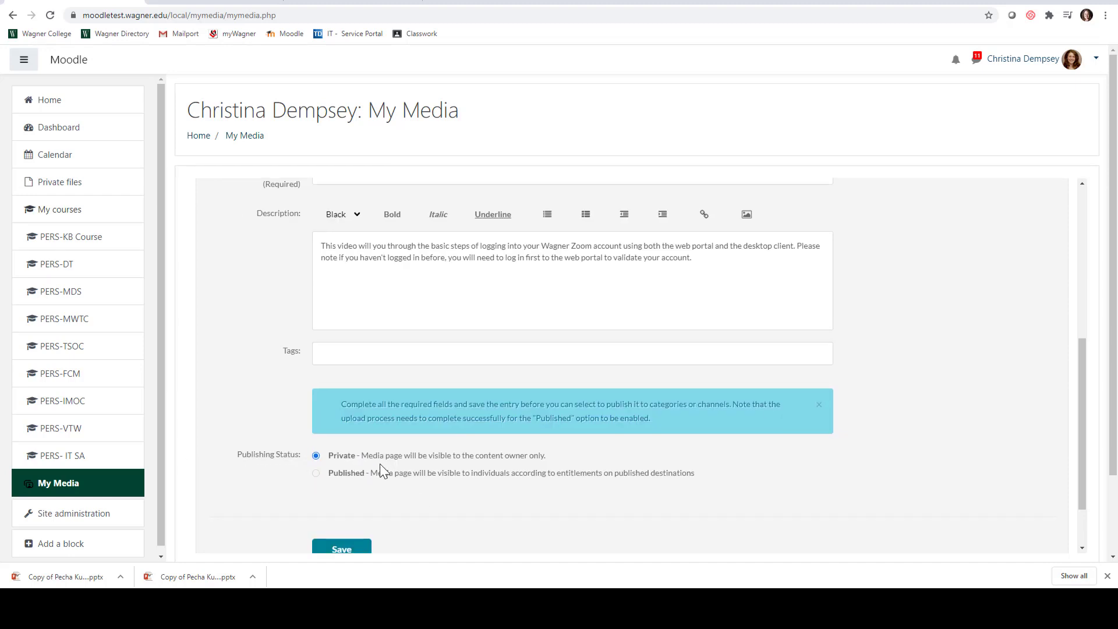
{"action": "scroll", "coordinate": [380, 463], "scroll_direction": "down", "scroll_amount": 1}
{"action": "left_click", "coordinate": [329, 525]}
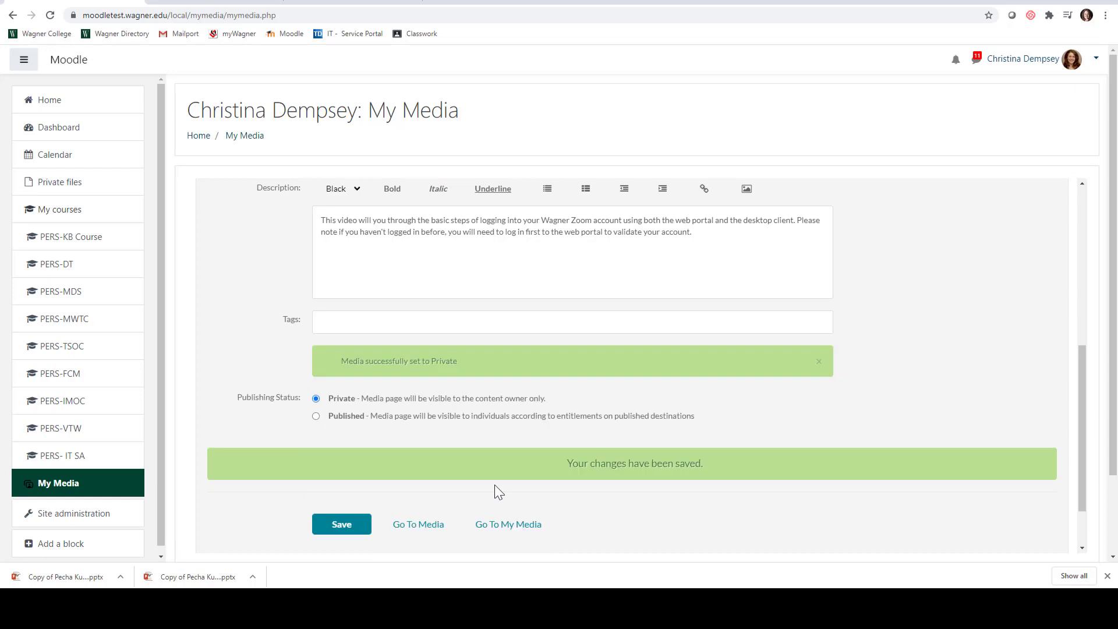
Return to My Media, check the new private Zoom entry, and open Add New.
{"action": "left_click", "coordinate": [498, 527]}
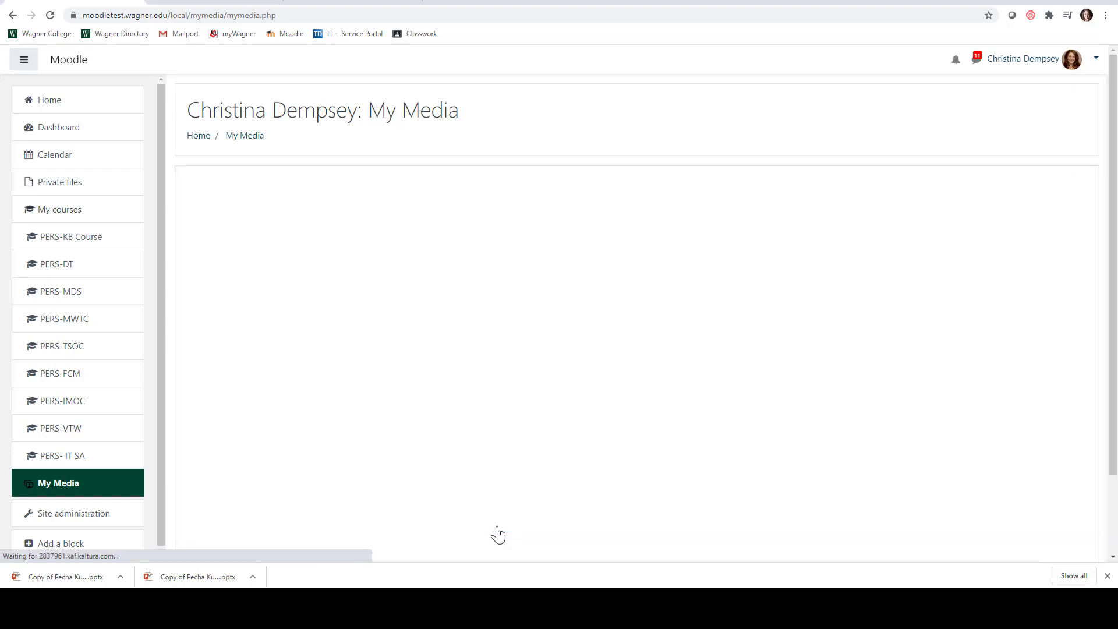
{"action": "scroll", "coordinate": [498, 534], "scroll_direction": "down", "scroll_amount": 2}
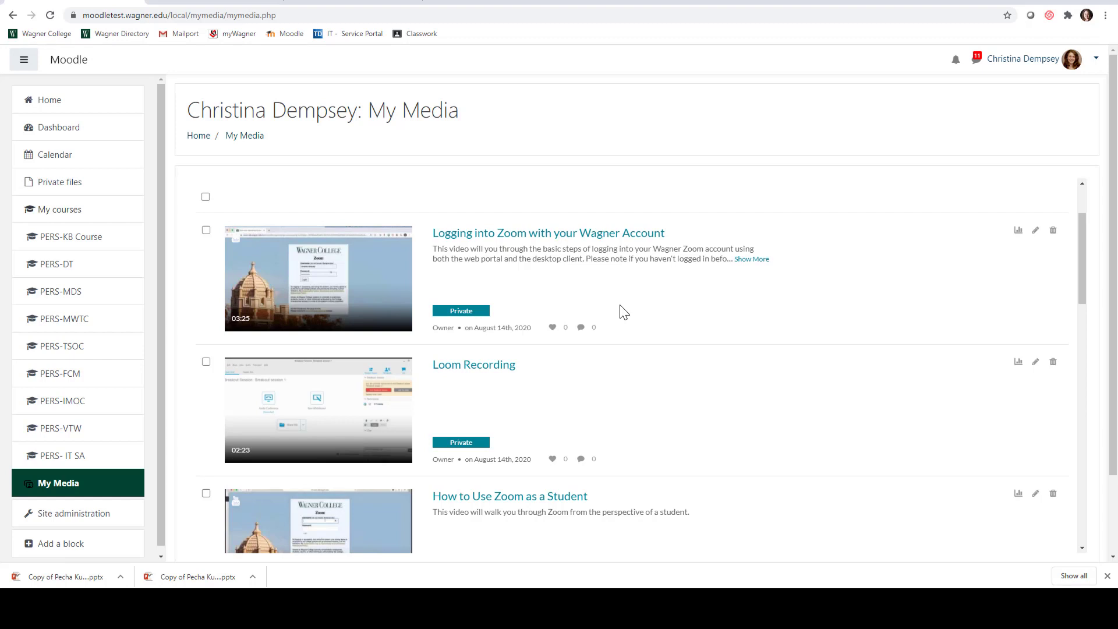
{"action": "scroll", "coordinate": [622, 313], "scroll_direction": "down", "scroll_amount": 1}
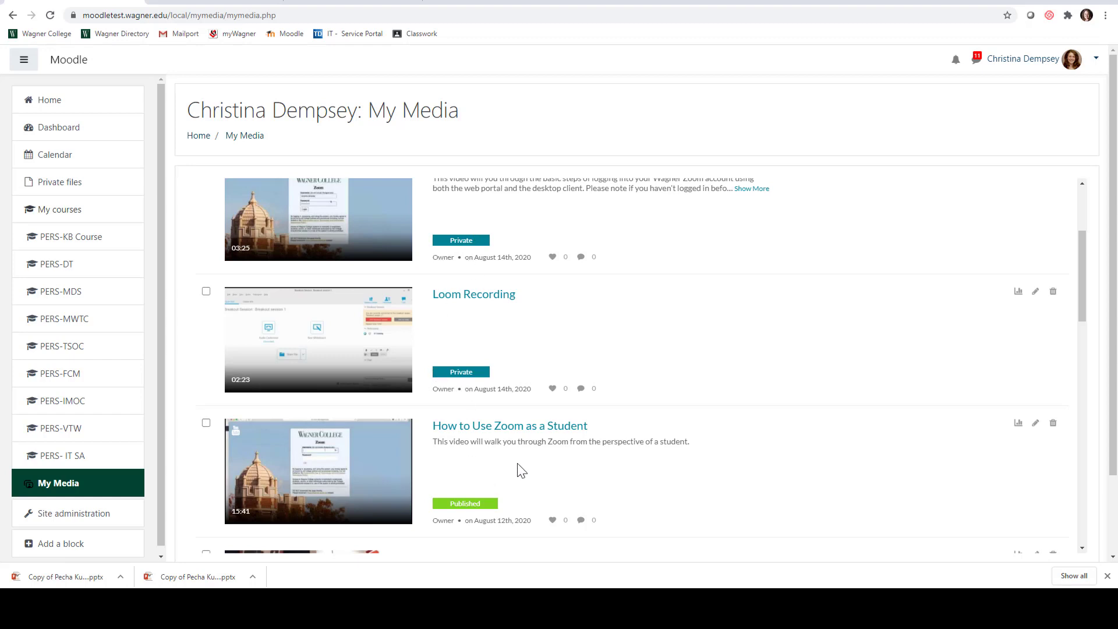
{"action": "scroll", "coordinate": [522, 471], "scroll_direction": "up", "scroll_amount": 3}
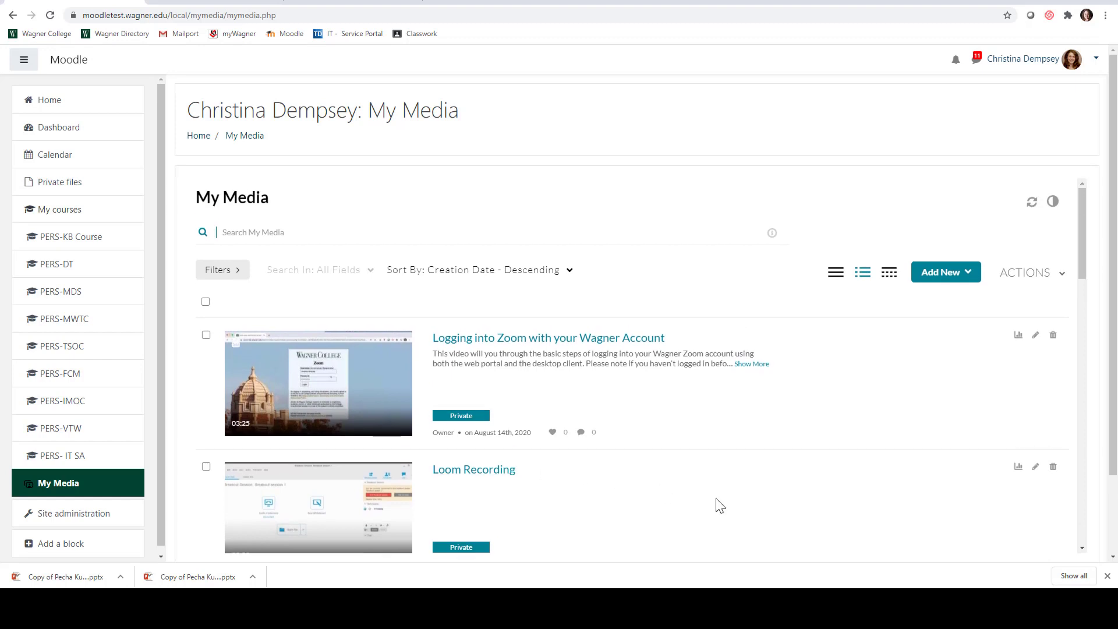
{"action": "left_click", "coordinate": [936, 278]}
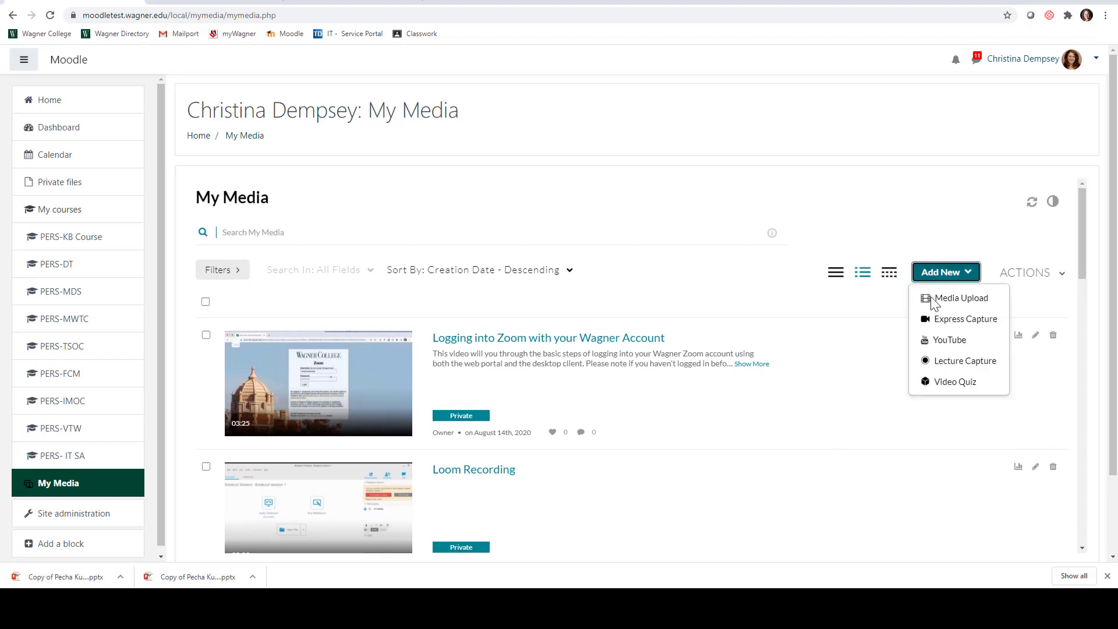
Choose Lecture Capture and let the browser launch the Kaltura Capture recorder.
{"action": "left_click", "coordinate": [946, 363]}
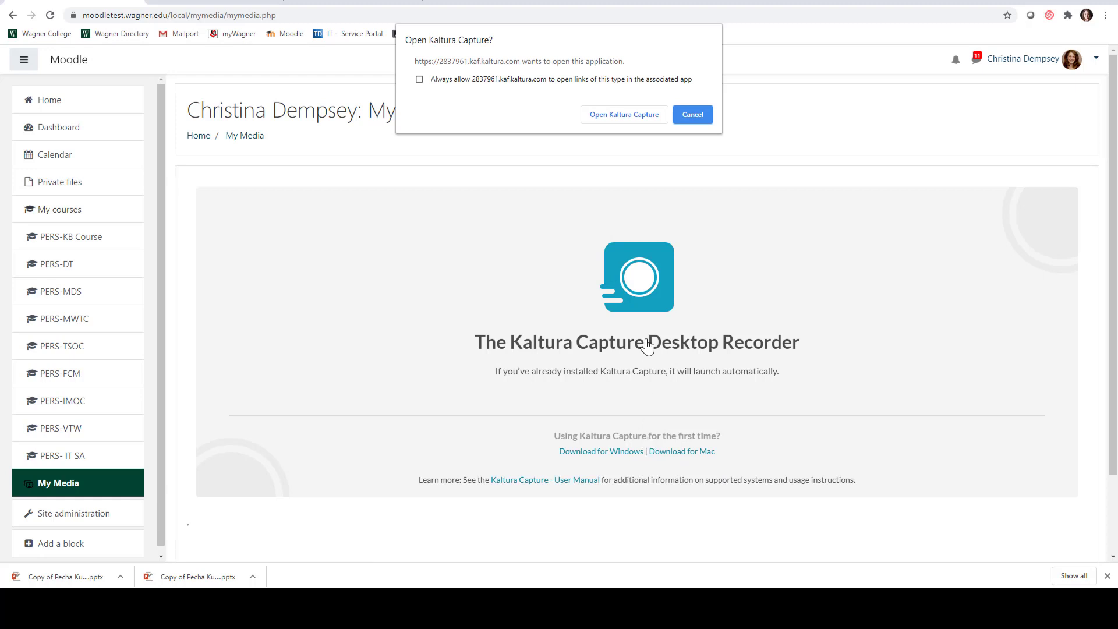
{"action": "left_click", "coordinate": [632, 114]}
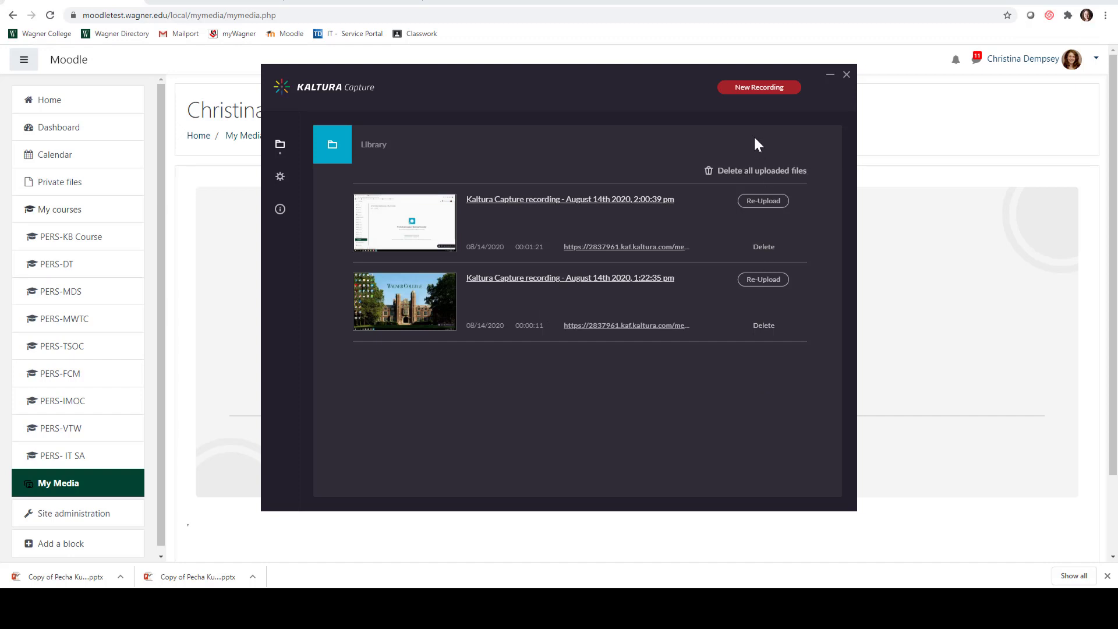
Start a New Recording from the Kaltura Capture library window.
{"action": "left_click", "coordinate": [760, 89]}
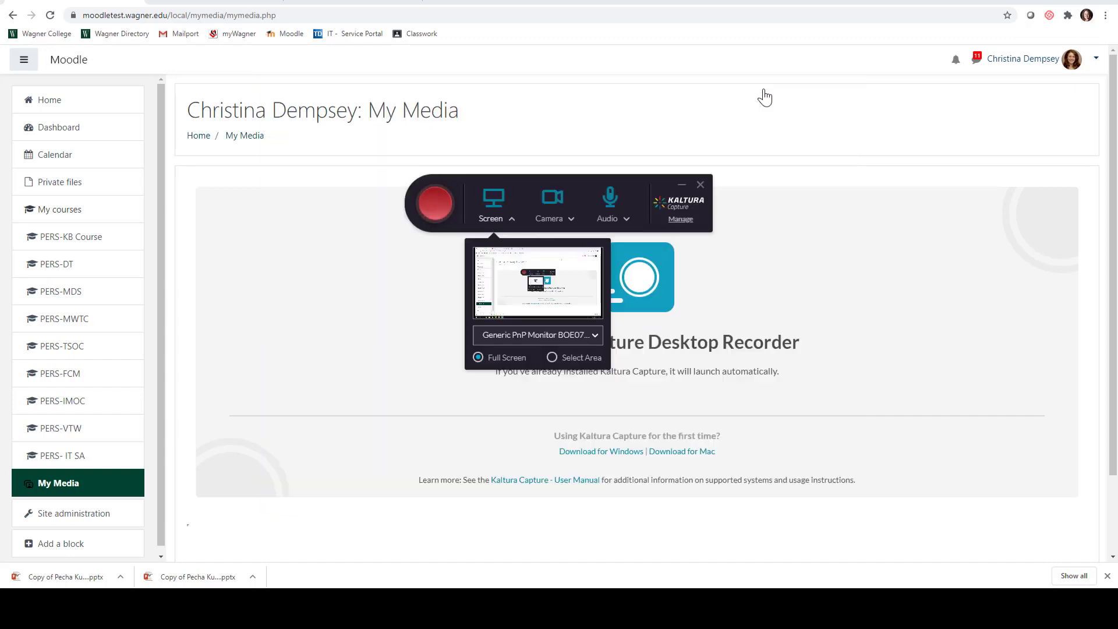
Re-enable the Screen source and start a full-screen recording with camera and audio.
{"action": "left_click", "coordinate": [492, 210]}
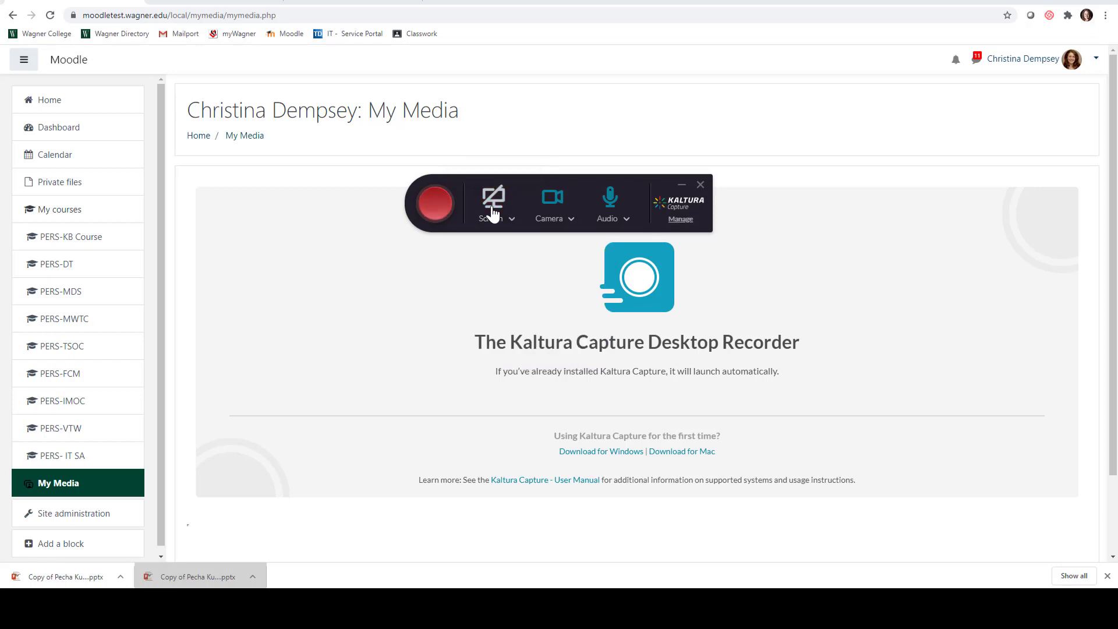
{"action": "left_click", "coordinate": [492, 211]}
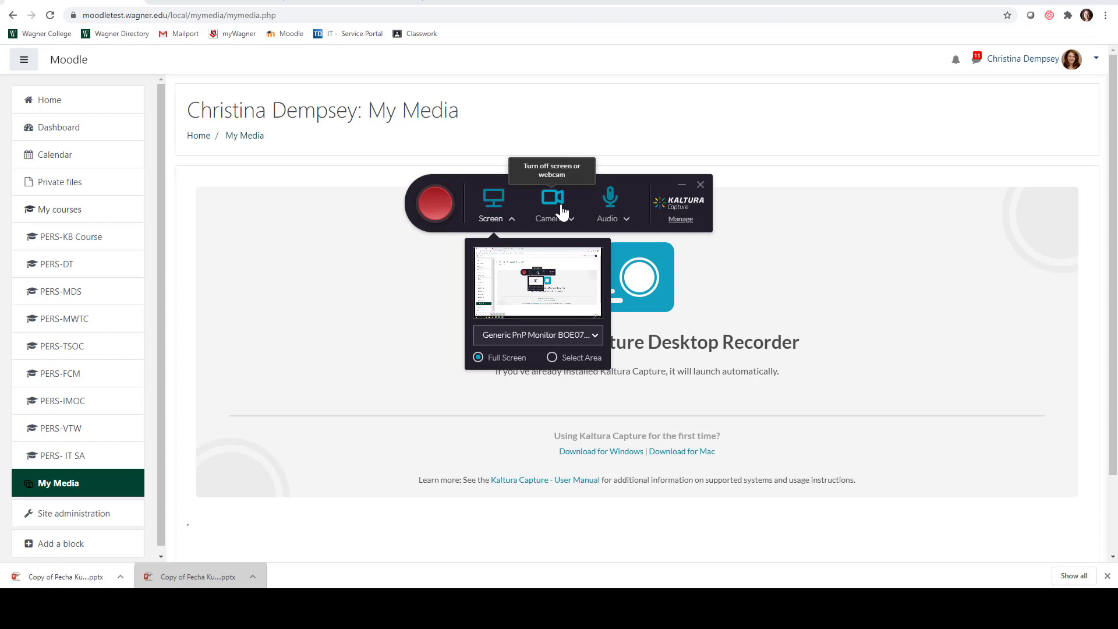
{"action": "left_click", "coordinate": [435, 204]}
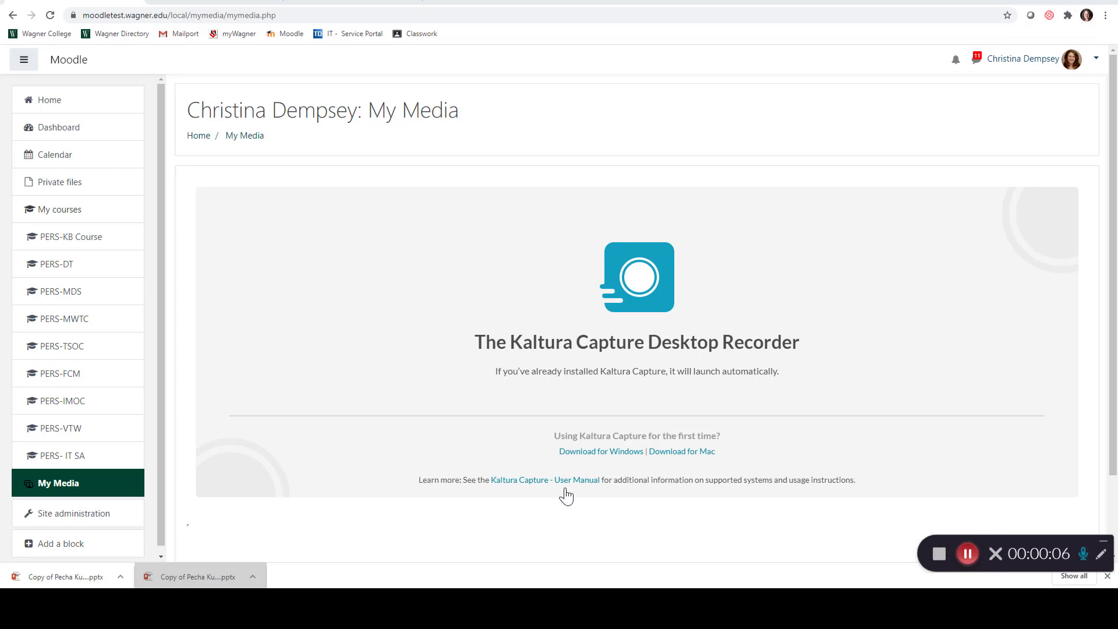
Run the G Suite deck from the beginning and advance three slides to the Gmail features slide.
{"action": "mouse_move", "coordinate": [157, 609]}
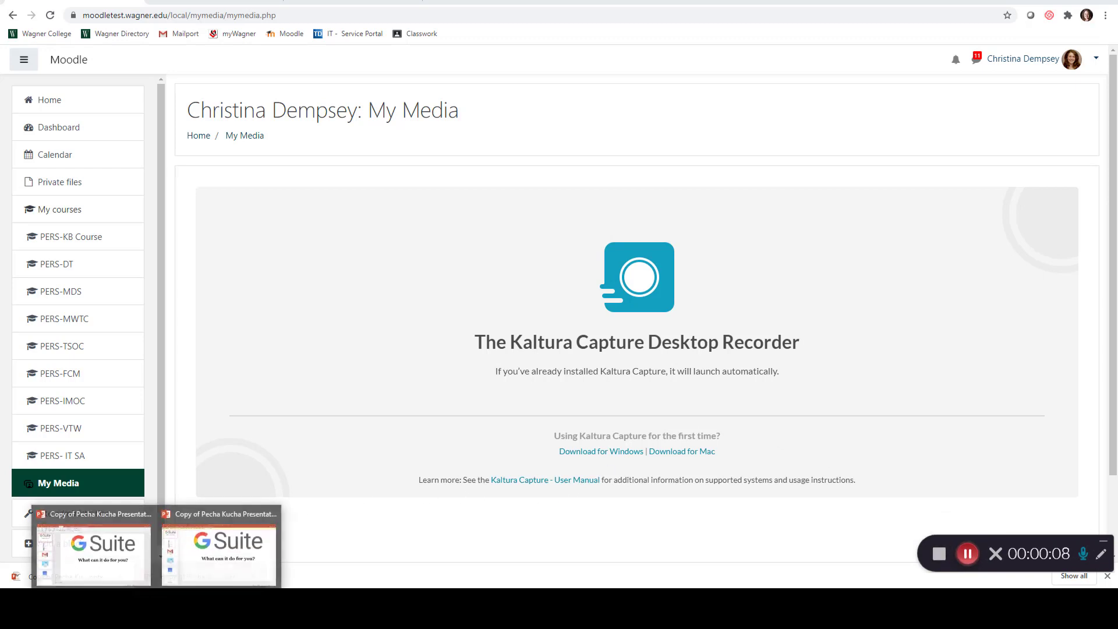
{"action": "left_click", "coordinate": [111, 558]}
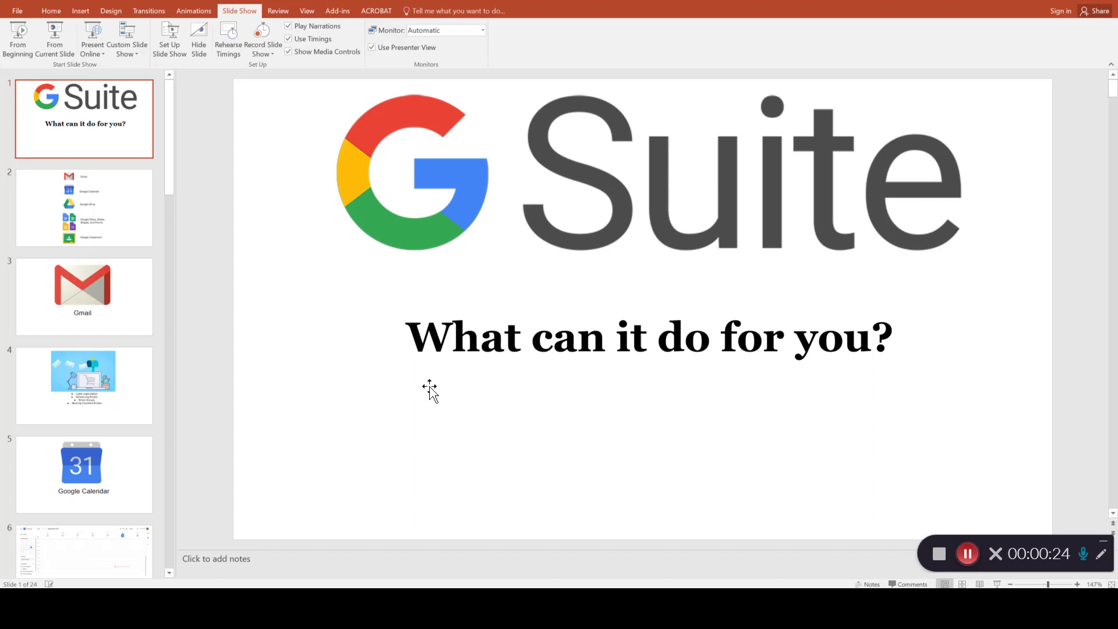
{"action": "left_click", "coordinate": [22, 41]}
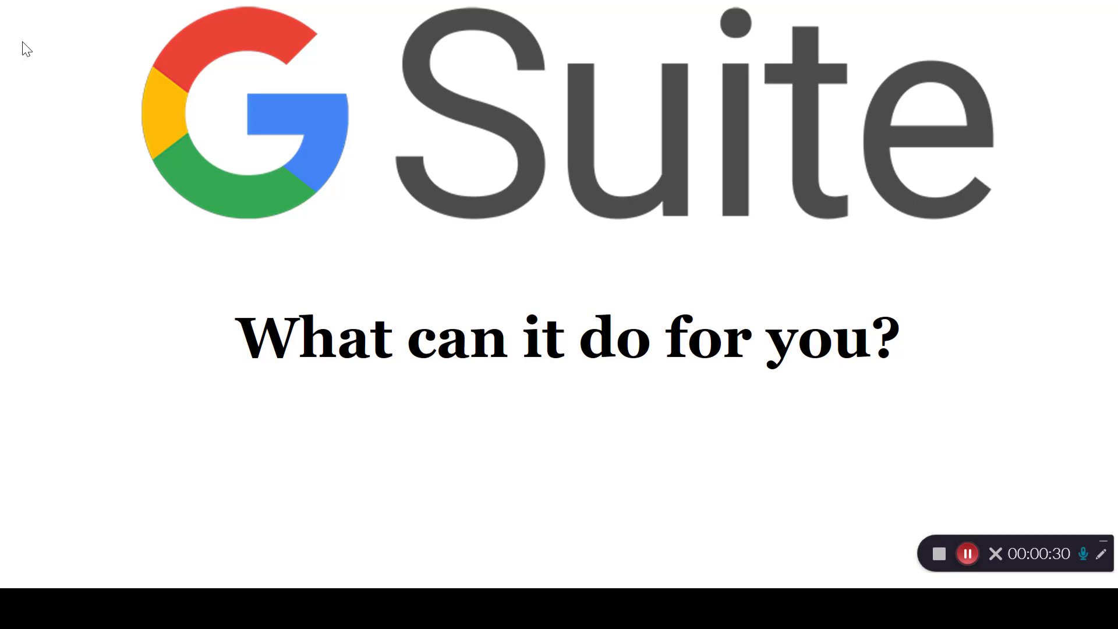
{"action": "key", "text": "Right"}
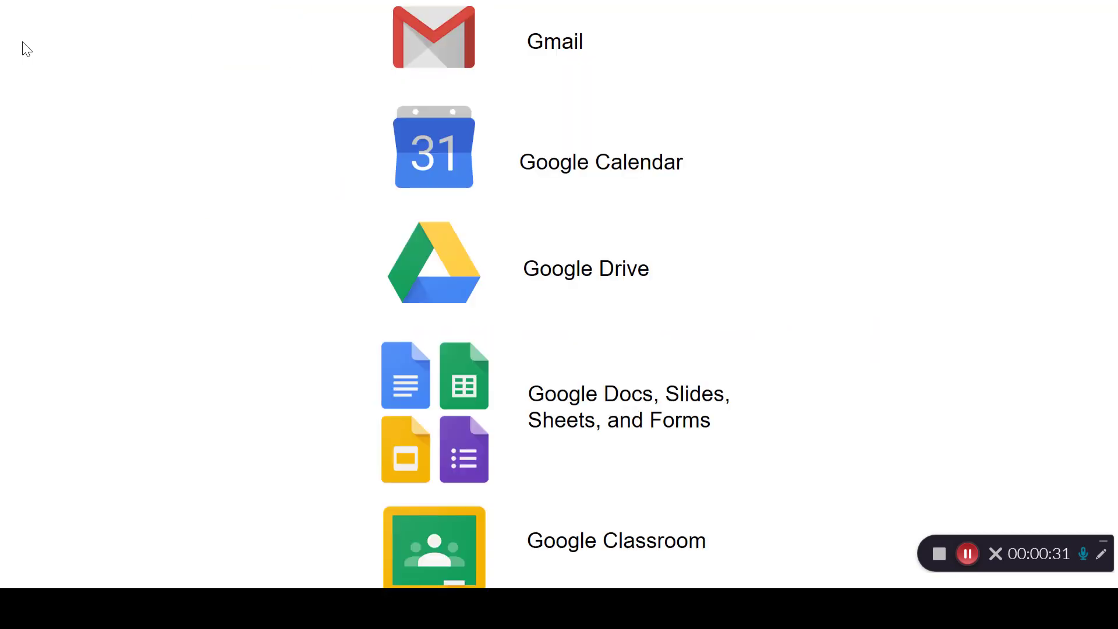
{"action": "key", "text": "Right"}
{"action": "key", "text": "Right"}
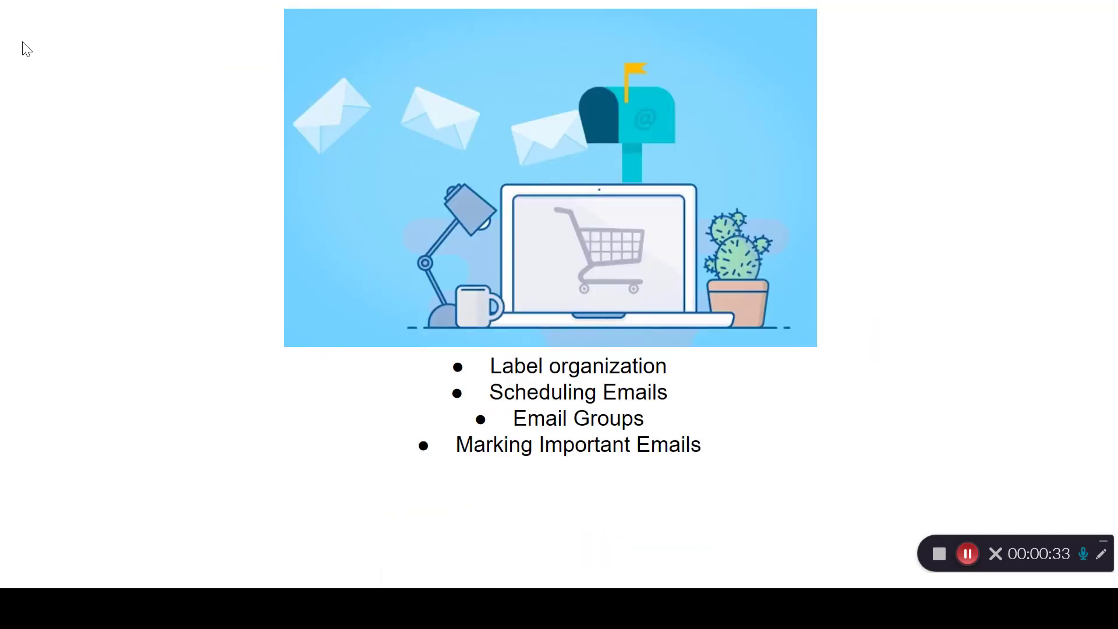
{"action": "key", "text": "Right"}
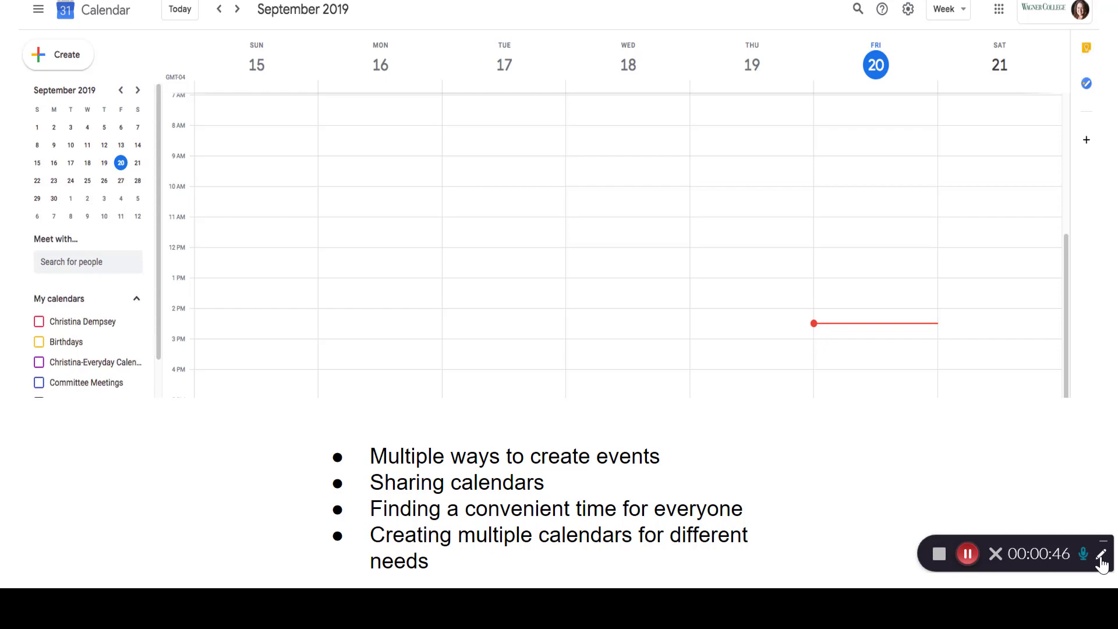
Underline 'multiple calendars' in red with the recorder's pen, then clear it and close the annotation tools.
{"action": "left_click", "coordinate": [1101, 558]}
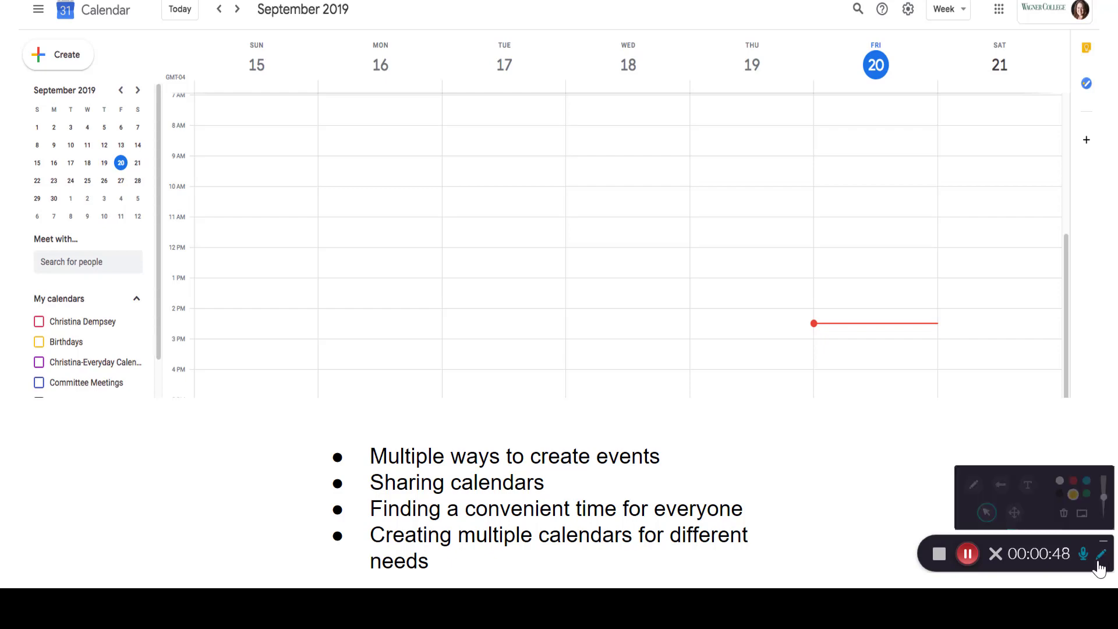
{"action": "left_click", "coordinate": [1074, 483]}
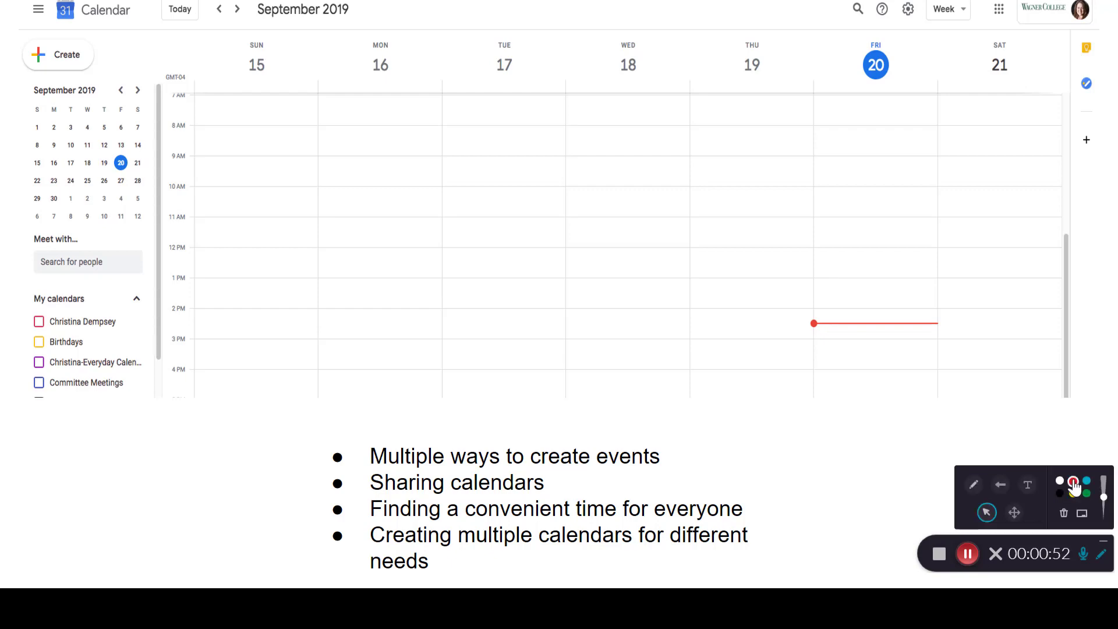
{"action": "left_click", "coordinate": [972, 485]}
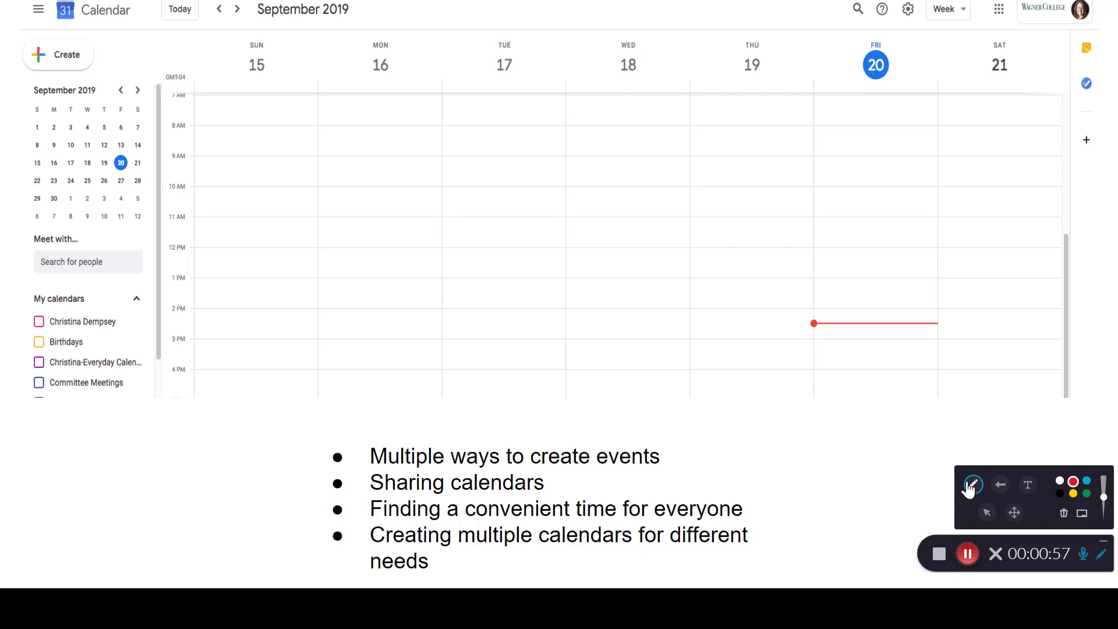
{"action": "left_click_drag", "start_coordinate": [459, 552], "coordinate": [628, 558]}
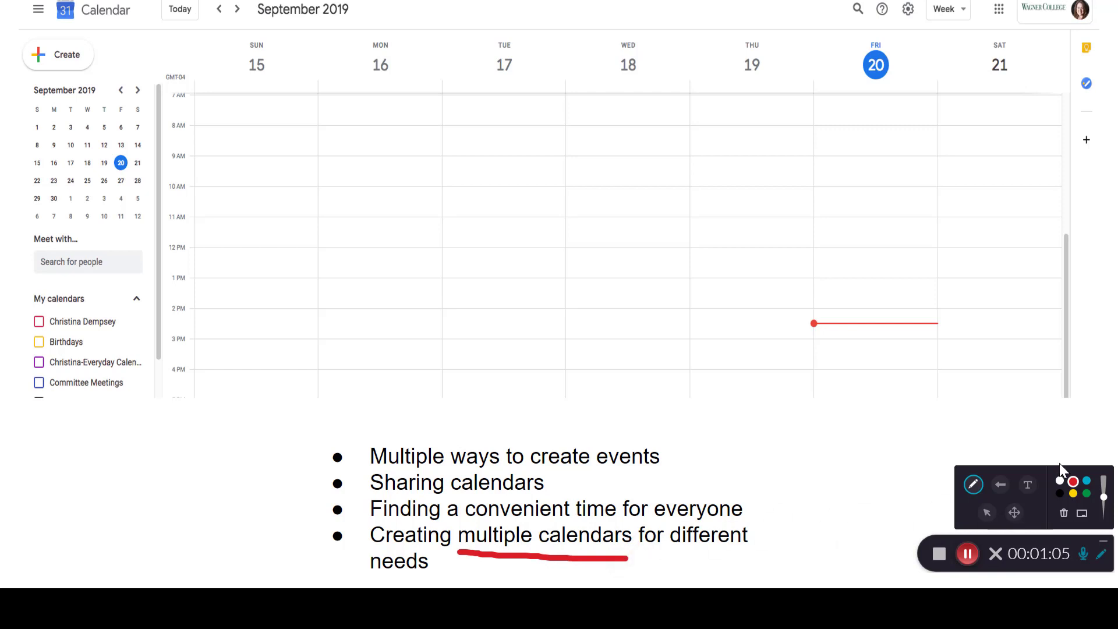
{"action": "left_click", "coordinate": [1065, 514]}
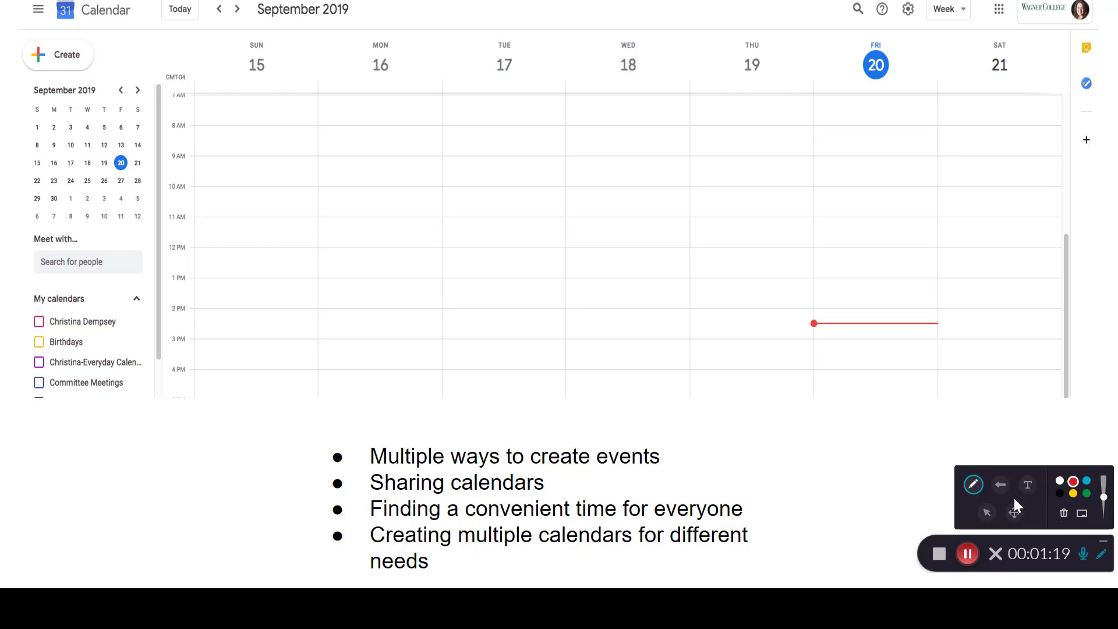
{"action": "left_click", "coordinate": [1101, 557]}
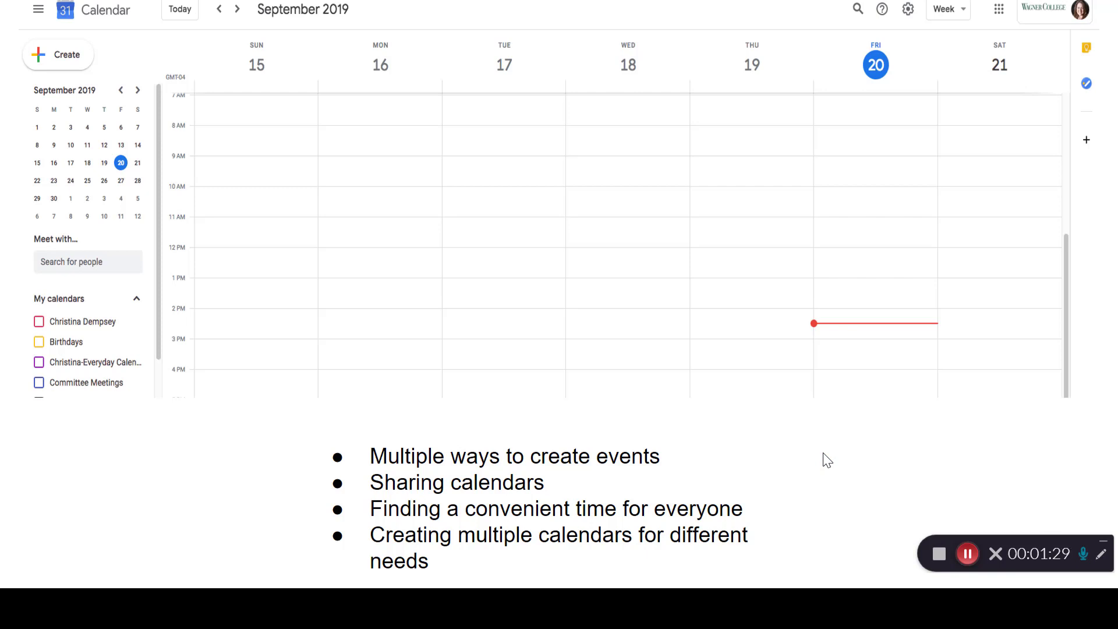
Advance two slides to Google Docs, then stop the recording and confirm with Yes, Stop it.
{"action": "key", "text": "Right"}
{"action": "key", "text": "Right"}
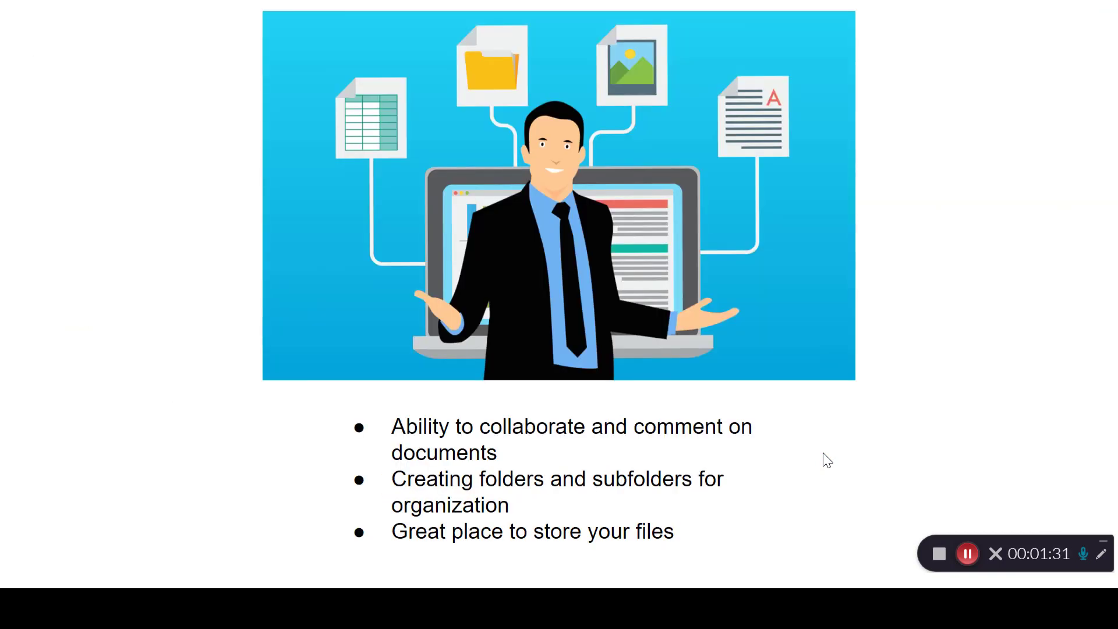
{"action": "key", "text": "Right"}
{"action": "key", "text": "Right"}
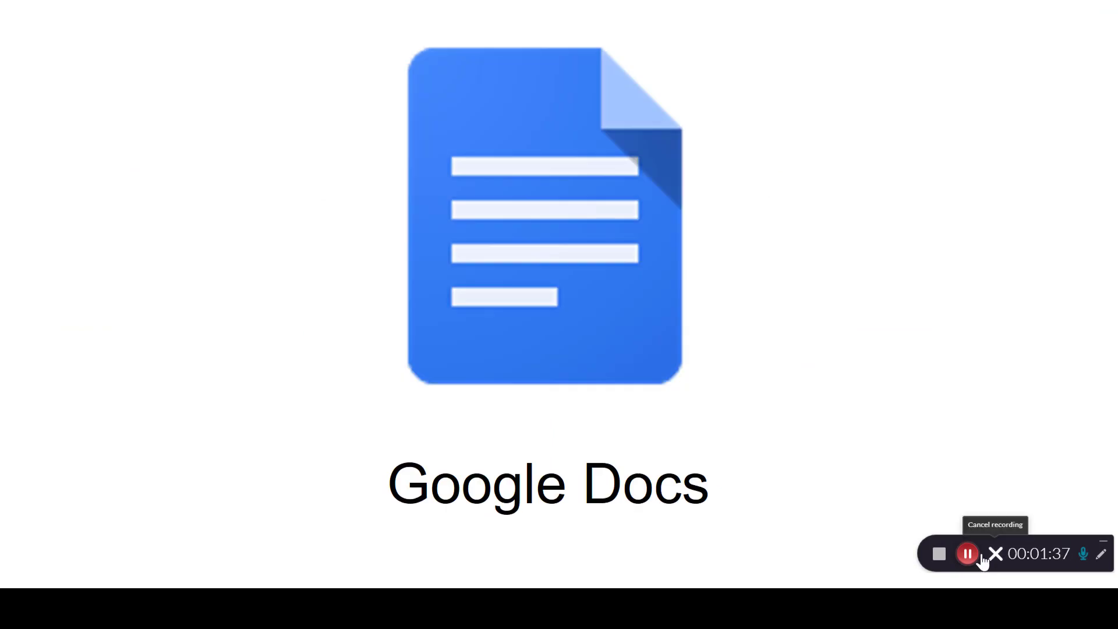
{"action": "left_click", "coordinate": [940, 558]}
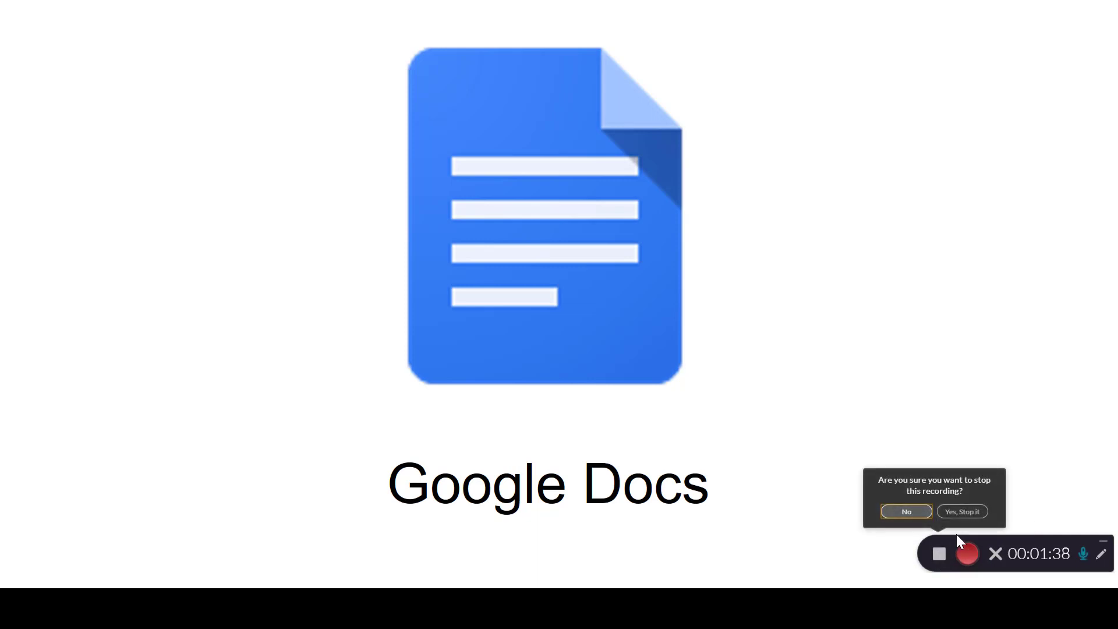
{"action": "left_click", "coordinate": [970, 515]}
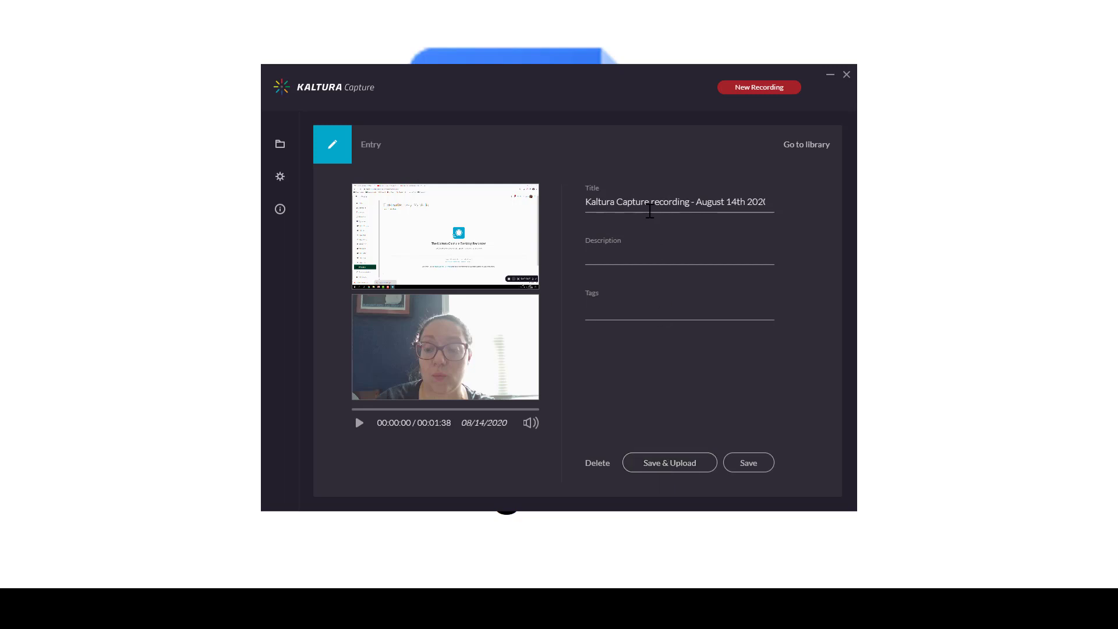
Trim the title to 'August 14th 2020, 4:11:40 pm', then save and upload the recording.
{"action": "left_click_drag", "start_coordinate": [695, 203], "coordinate": [521, 207]}
{"action": "key", "text": "BackSpace"}
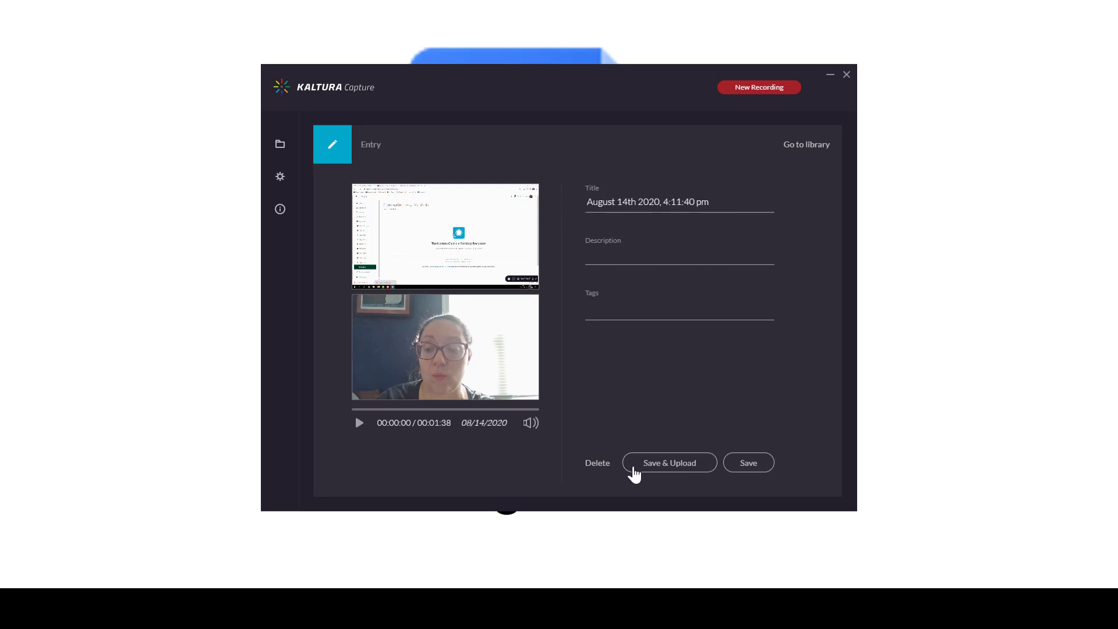
{"action": "left_click", "coordinate": [632, 471]}
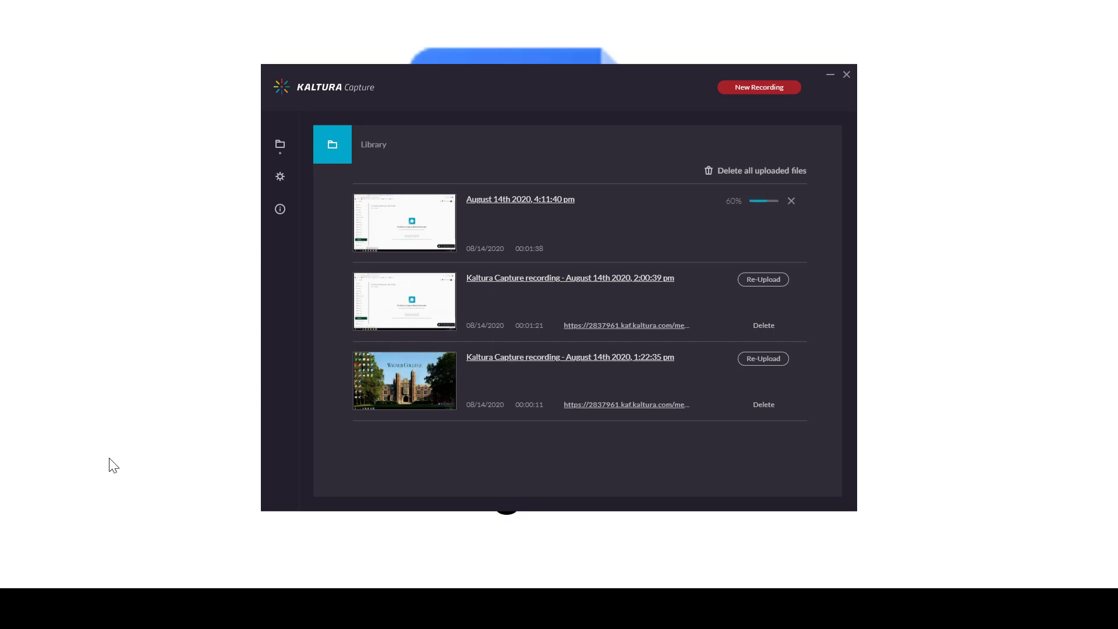
Switch back to the Moodle My Media window in Chrome and reload the page from the breadcrumb.
{"action": "mouse_move", "coordinate": [125, 608]}
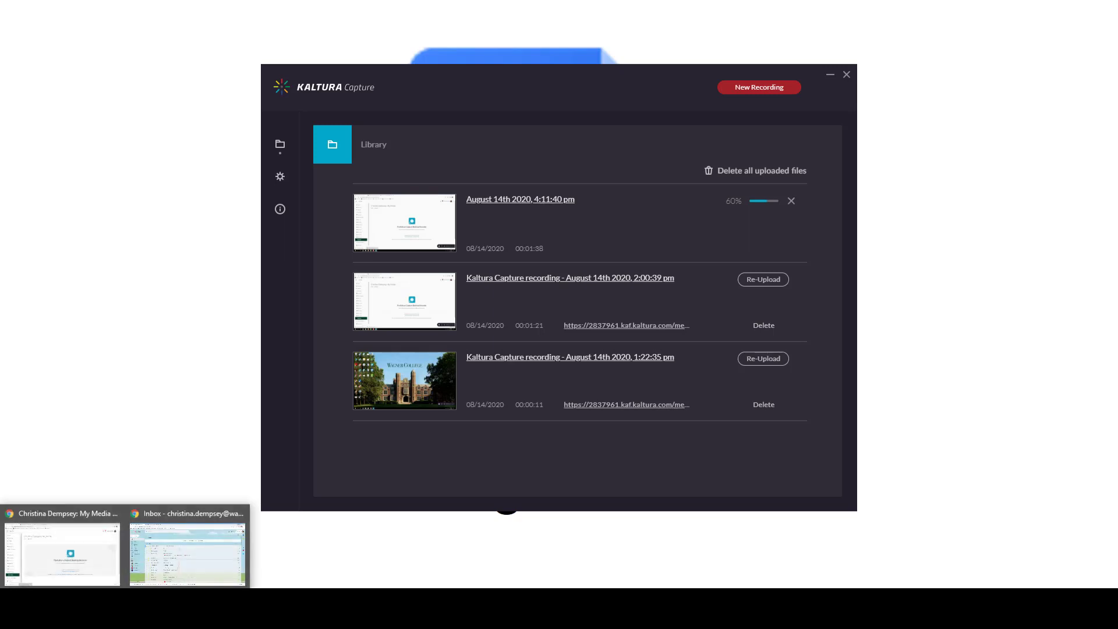
{"action": "left_click", "coordinate": [86, 560]}
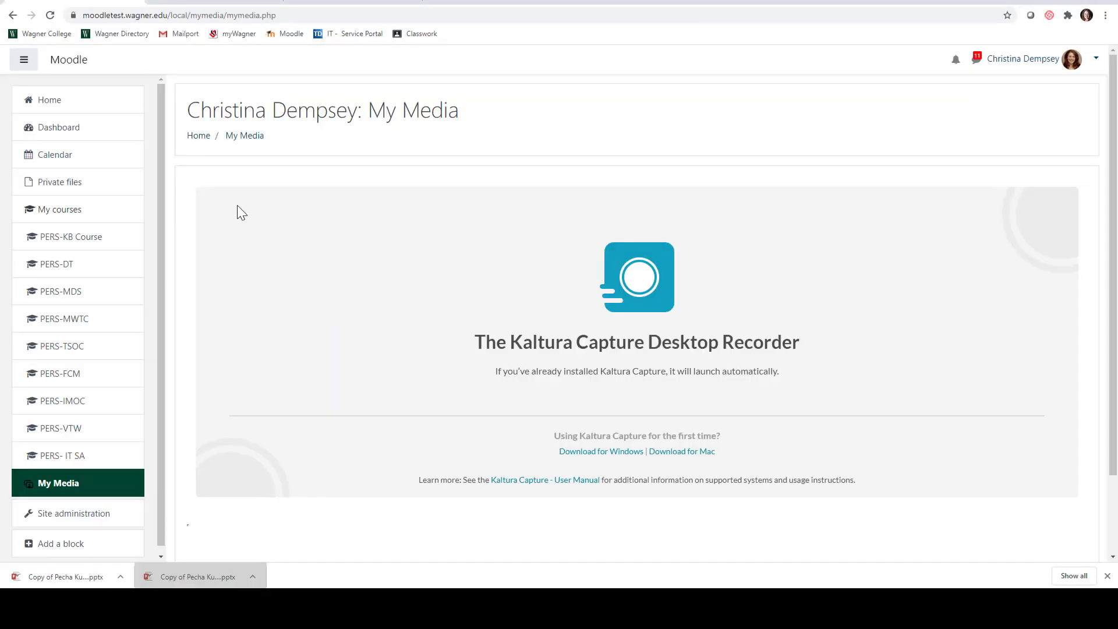
{"action": "left_click", "coordinate": [254, 140]}
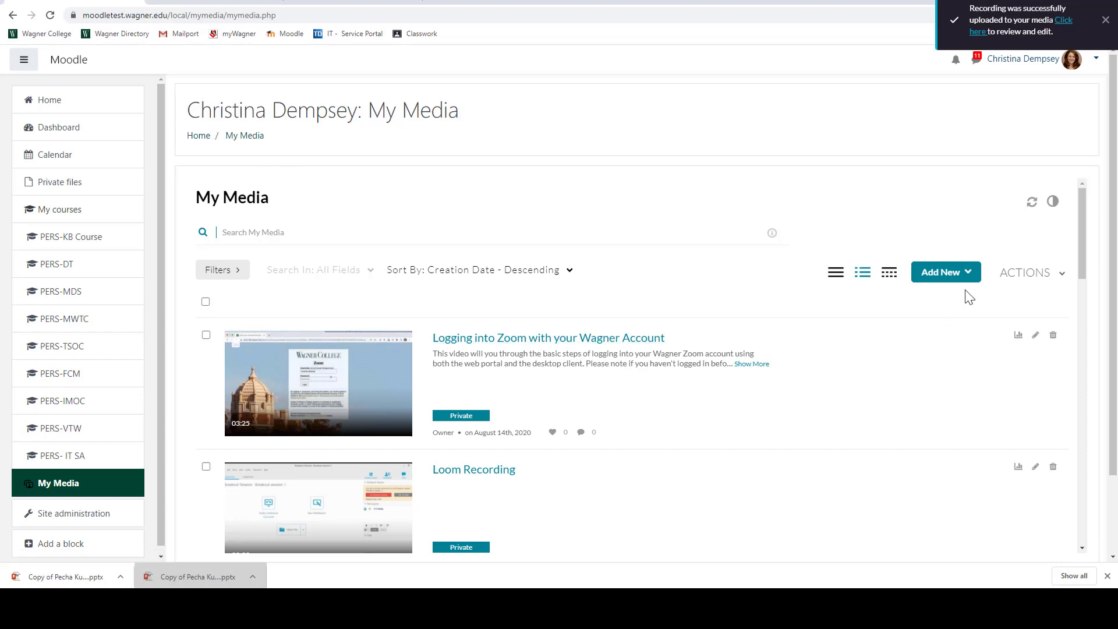
Open and close the Add New menu, then focus Search My Media and show Filters until the capture appears.
{"action": "left_click", "coordinate": [952, 277]}
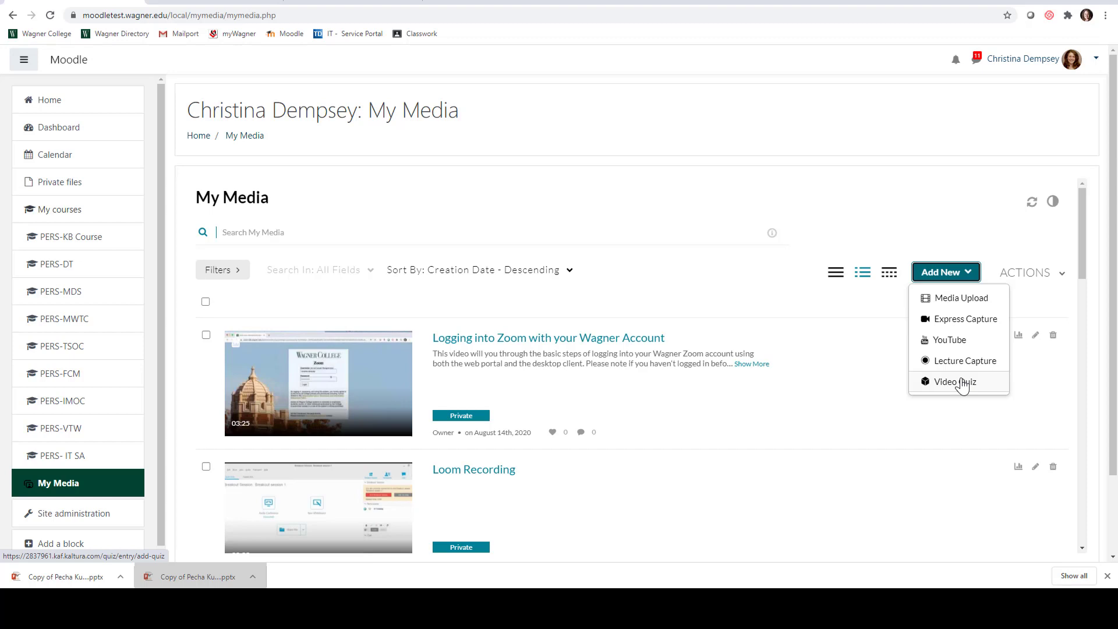
{"action": "left_click", "coordinate": [793, 285]}
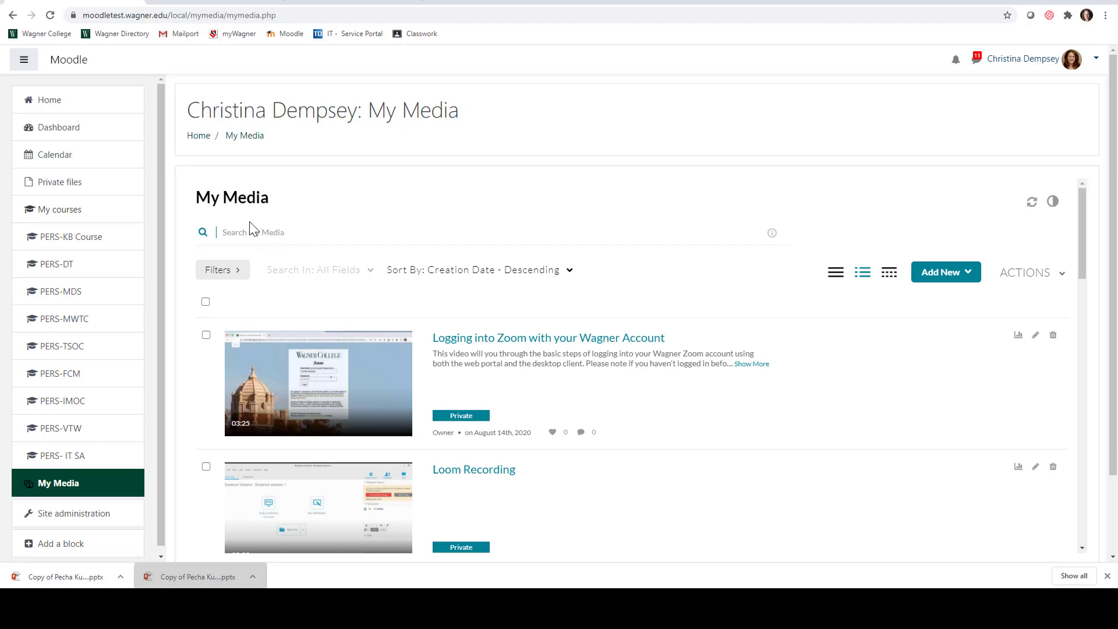
{"action": "left_click", "coordinate": [293, 230]}
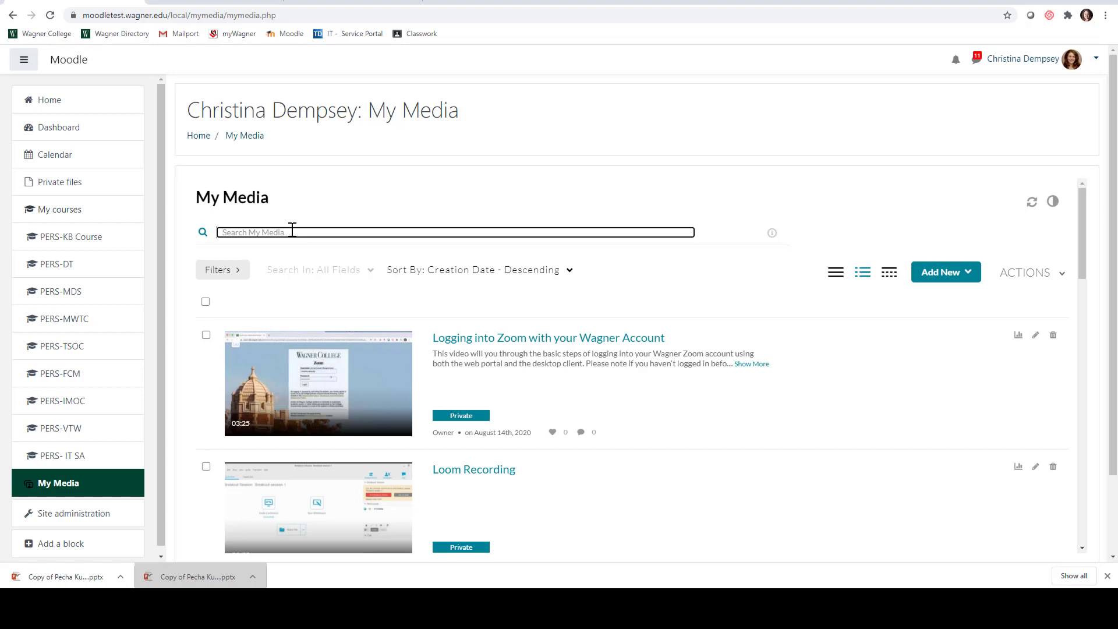
{"action": "left_click", "coordinate": [214, 282]}
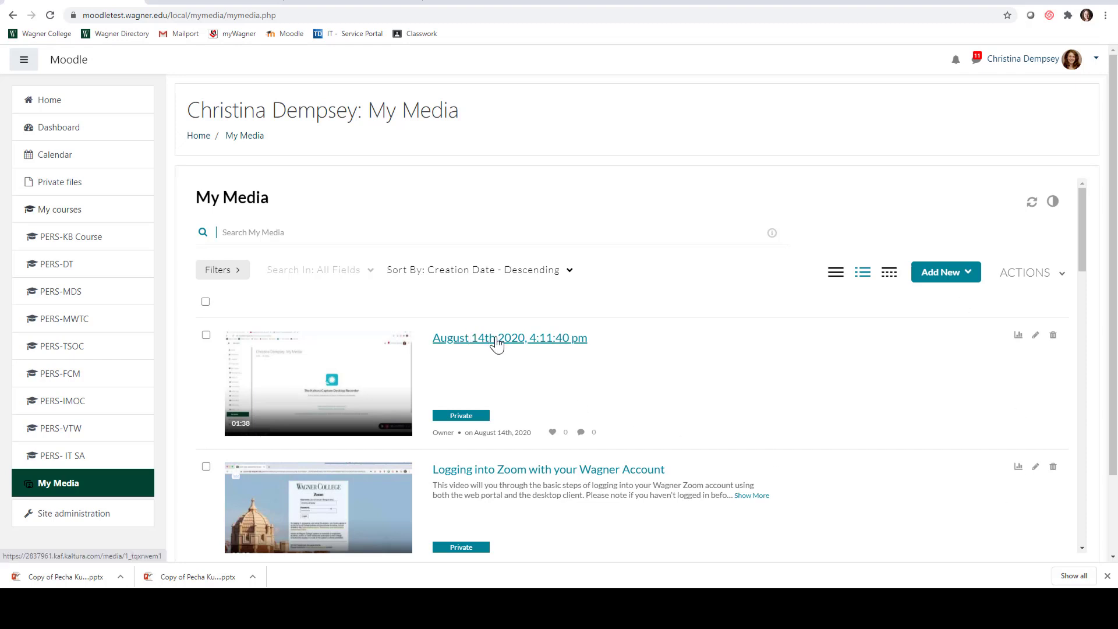
Open the 'August 14th 2020, 4:11:40 pm' recording, play it, skip ahead to about 0:22 and pause.
{"action": "left_click", "coordinate": [539, 342]}
{"action": "scroll", "coordinate": [541, 344], "scroll_direction": "down", "scroll_amount": 5}
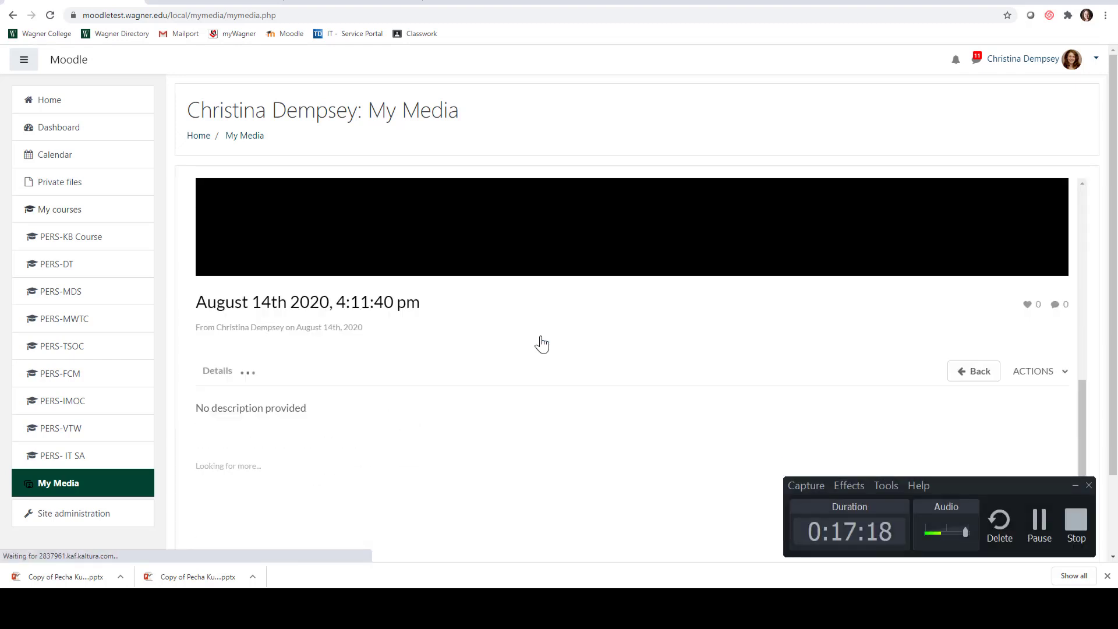
{"action": "left_click", "coordinate": [208, 245]}
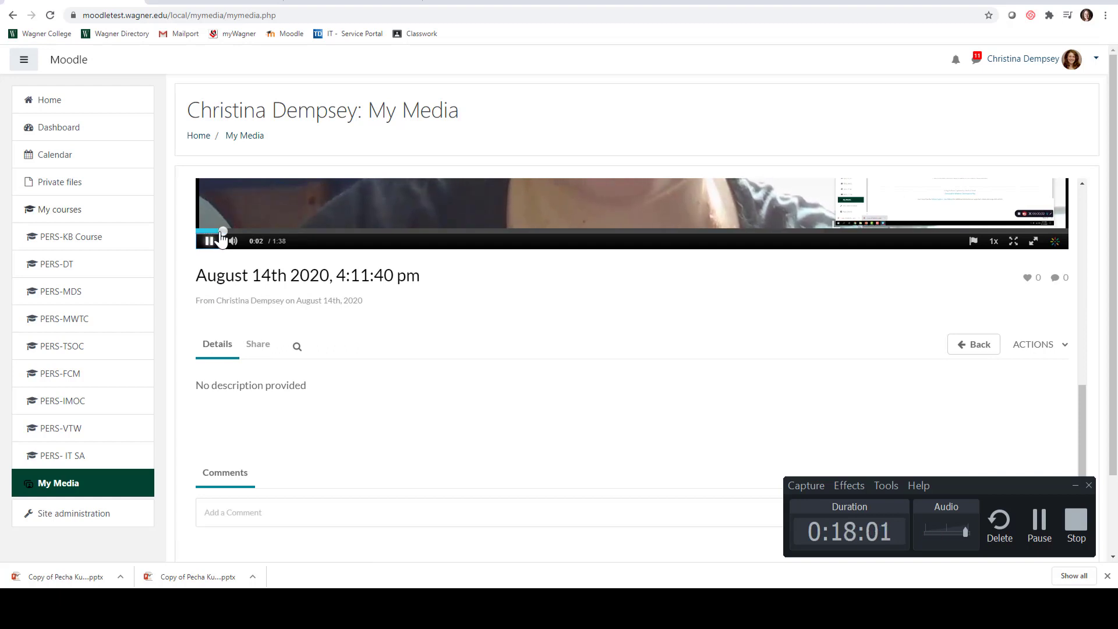
{"action": "left_click", "coordinate": [386, 231]}
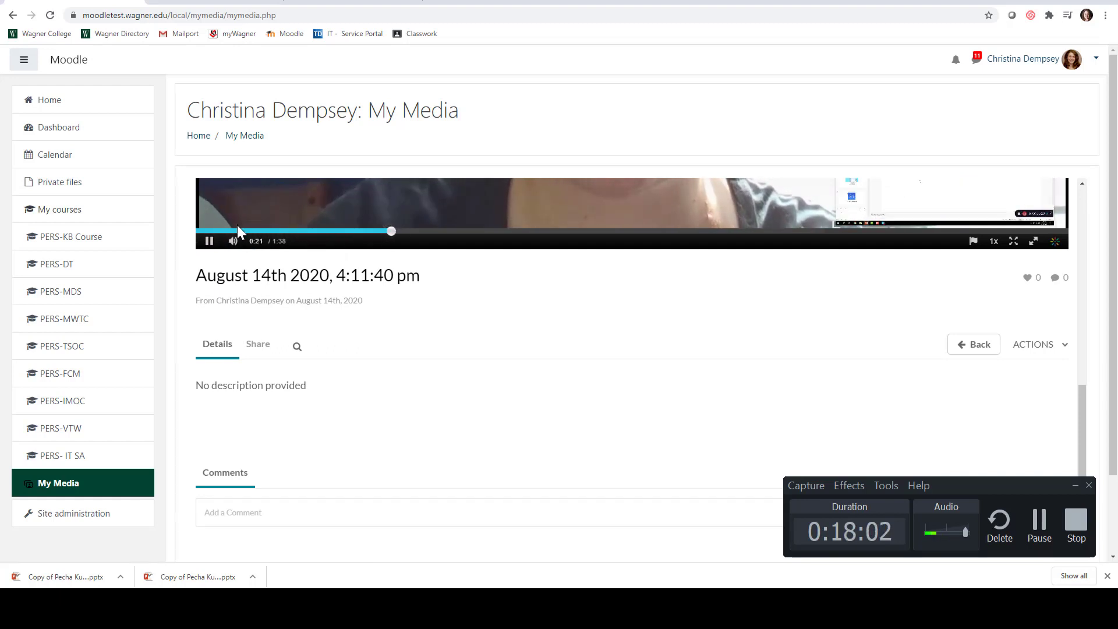
{"action": "left_click", "coordinate": [209, 247]}
{"action": "scroll", "coordinate": [757, 245], "scroll_direction": "up", "scroll_amount": 5}
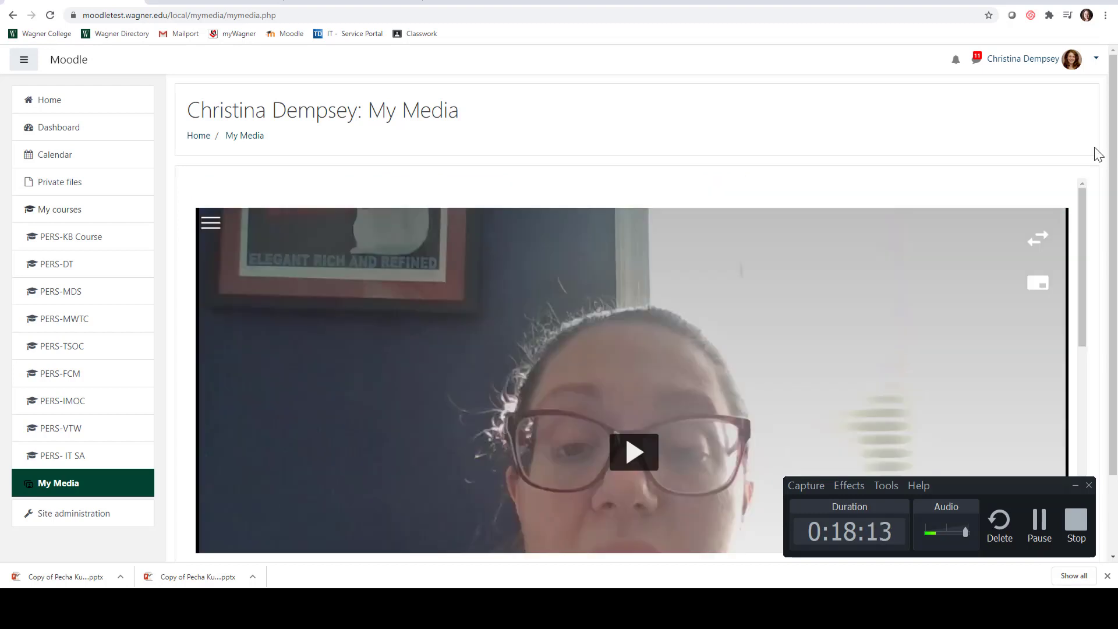
Make the slides the main view, play and pause at 0:32, then return to My Media.
{"action": "left_click", "coordinate": [1038, 238]}
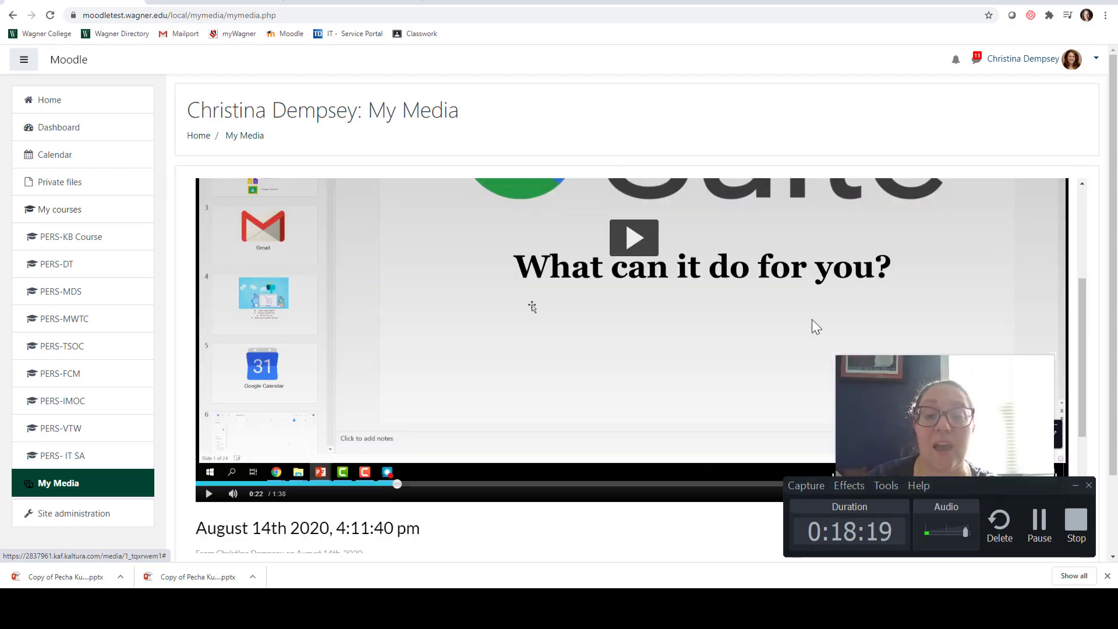
{"action": "scroll", "coordinate": [813, 320], "scroll_direction": "down", "scroll_amount": 1}
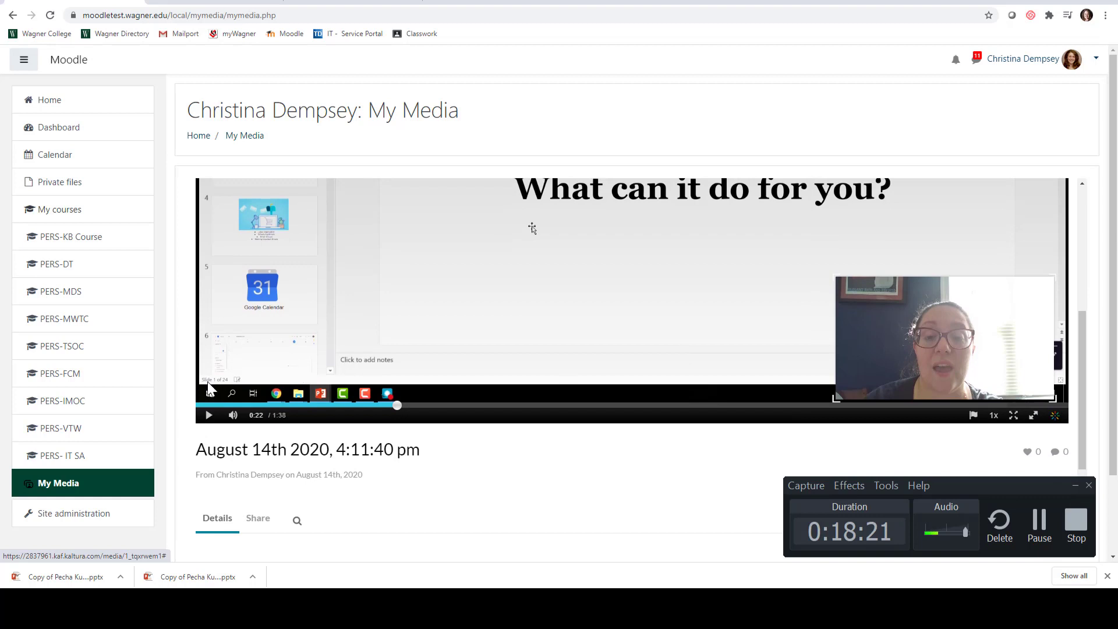
{"action": "left_click", "coordinate": [209, 416]}
{"action": "scroll", "coordinate": [211, 425], "scroll_direction": "up", "scroll_amount": 1}
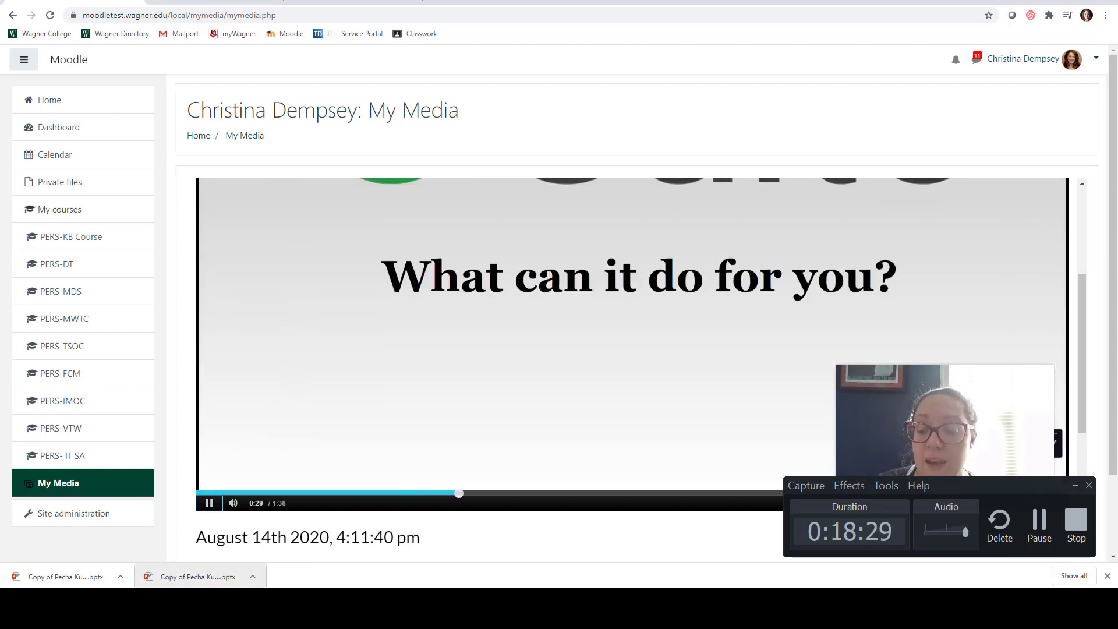
{"action": "left_click", "coordinate": [209, 503]}
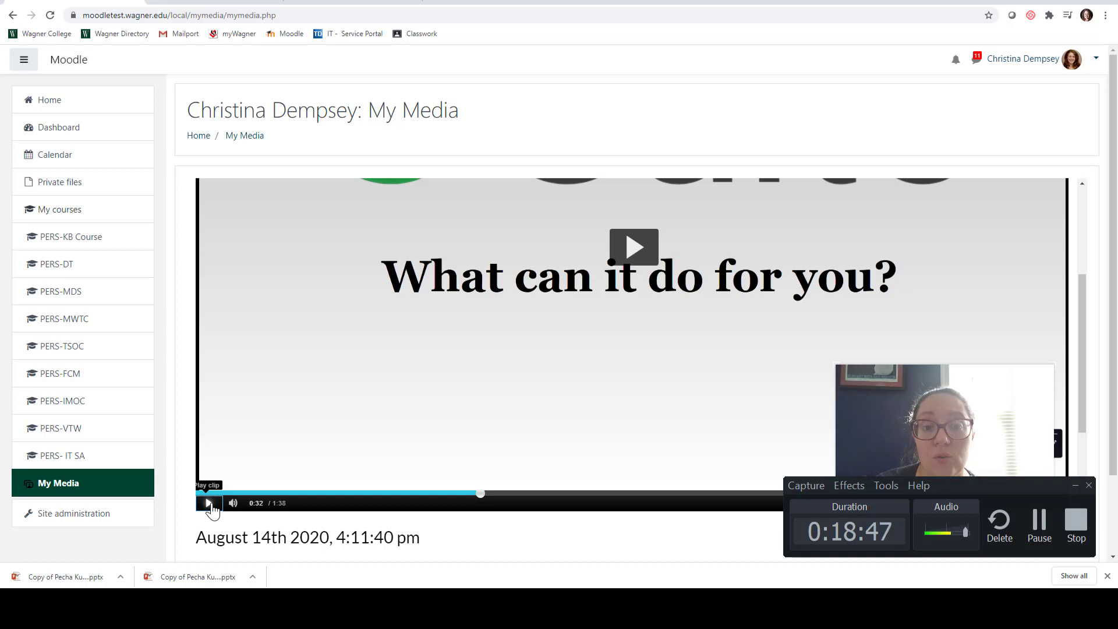
{"action": "scroll", "coordinate": [221, 442], "scroll_direction": "up", "scroll_amount": 3}
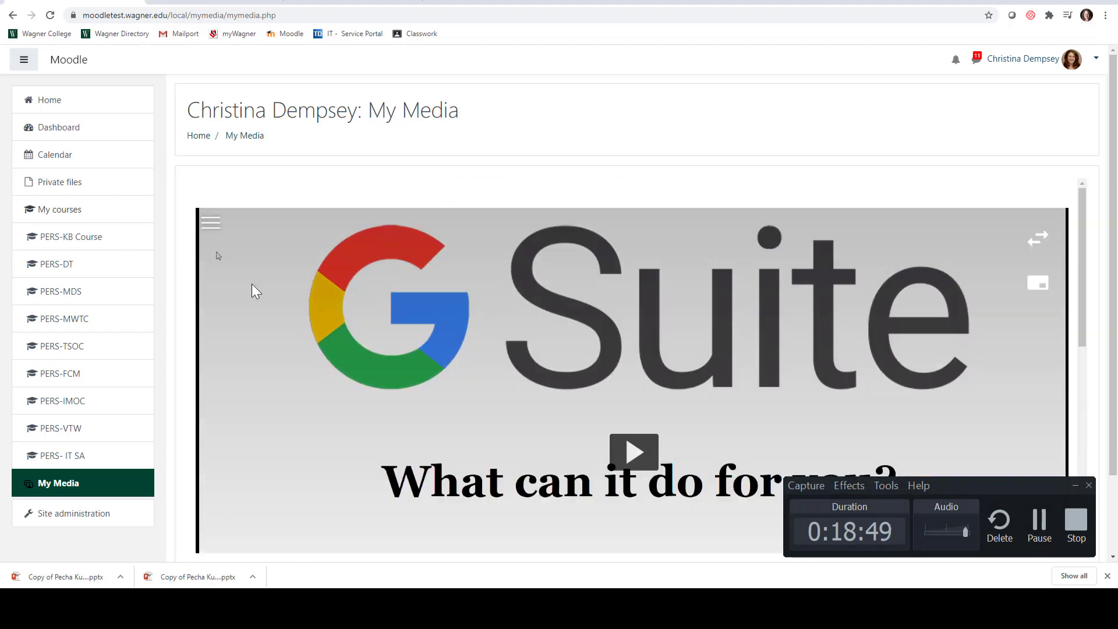
{"action": "left_click", "coordinate": [255, 141]}
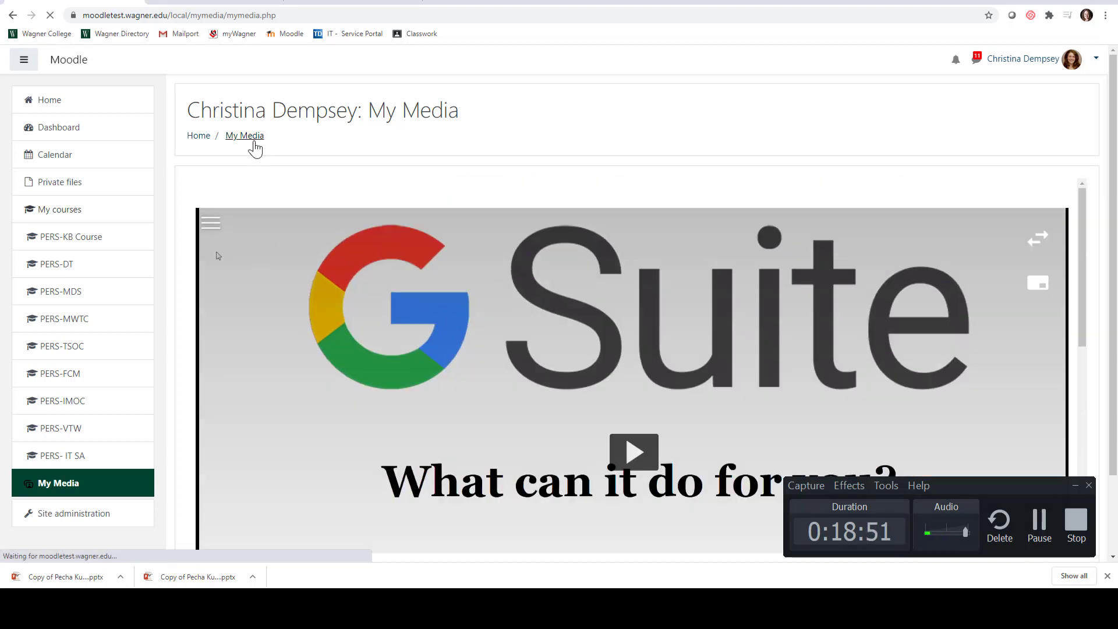